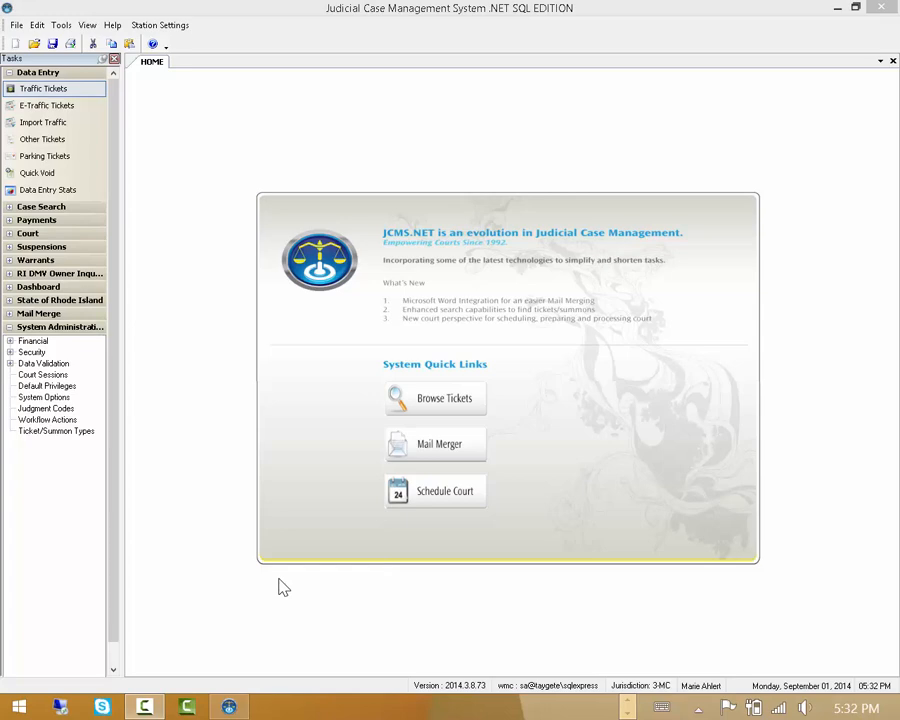
- Open the Workflow Actions list from System Administration
left_click(47, 420)
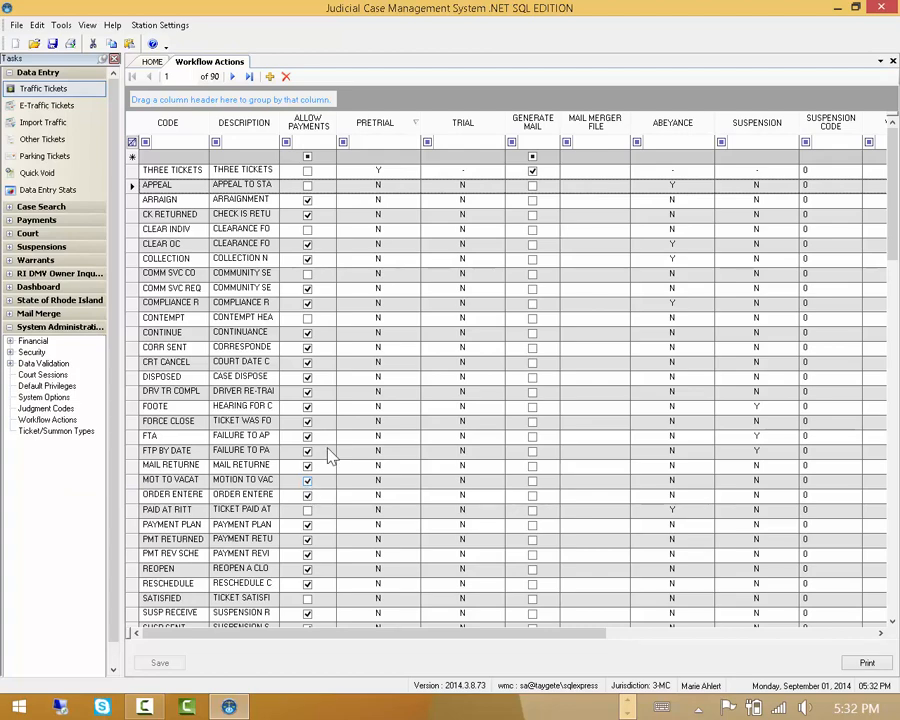
- Review the TRIAL, COLL WARR and OWNER LIAB actions, then enable Generate Mail for DRV TR REQ
left_click_drag(895, 252, 870, 402)
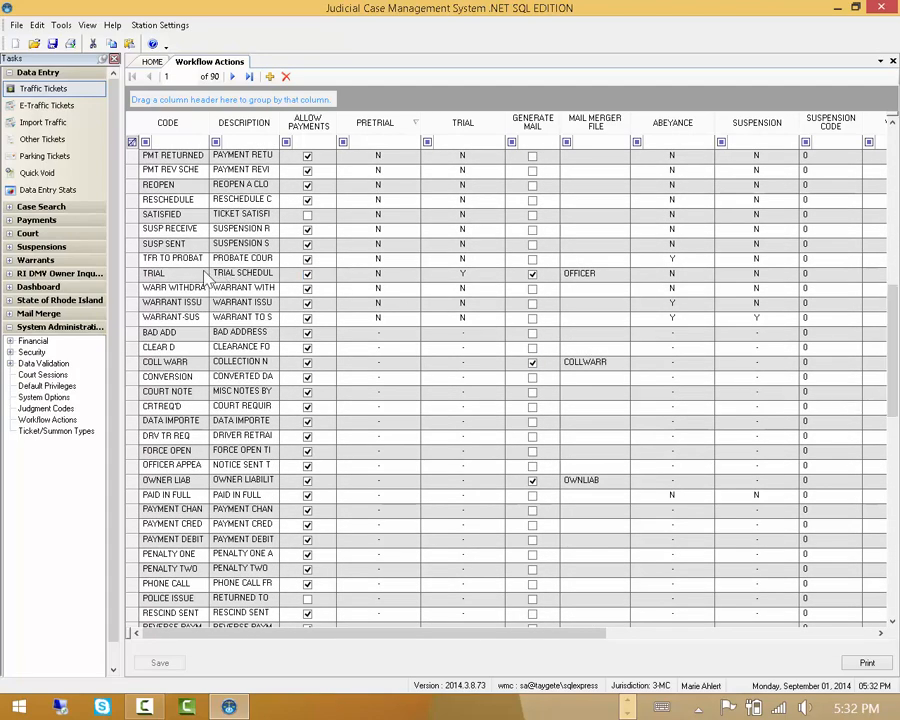
left_click(134, 275)
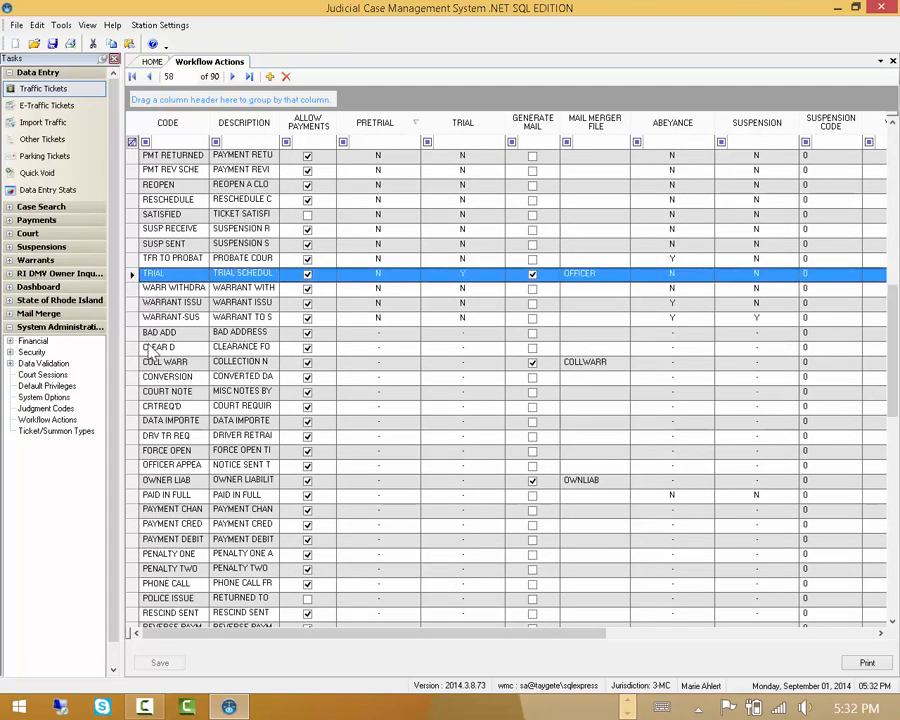
left_click(134, 364)
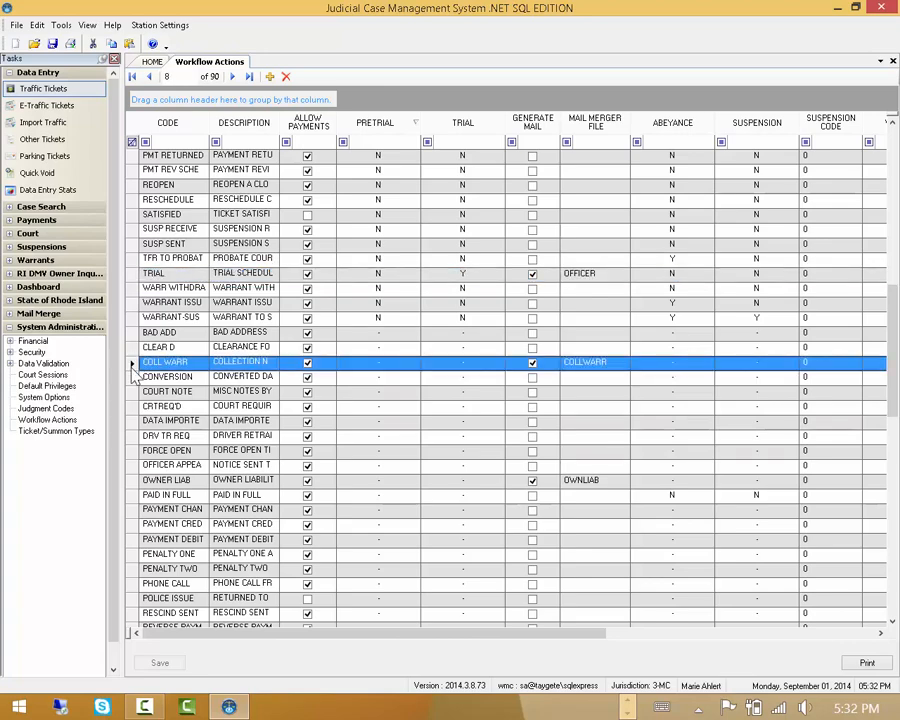
left_click(134, 481)
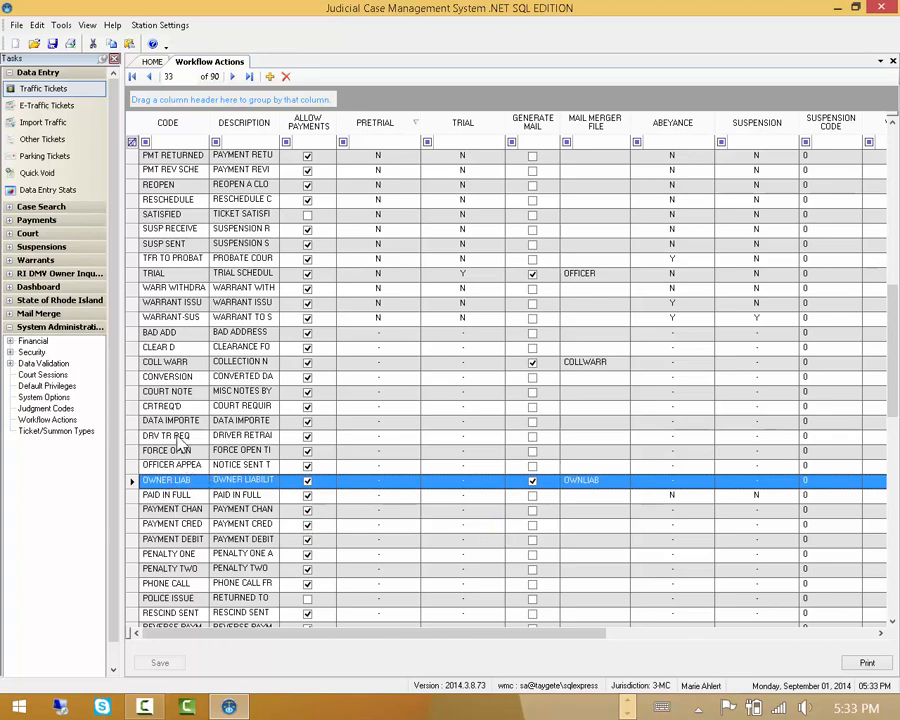
left_click(533, 437)
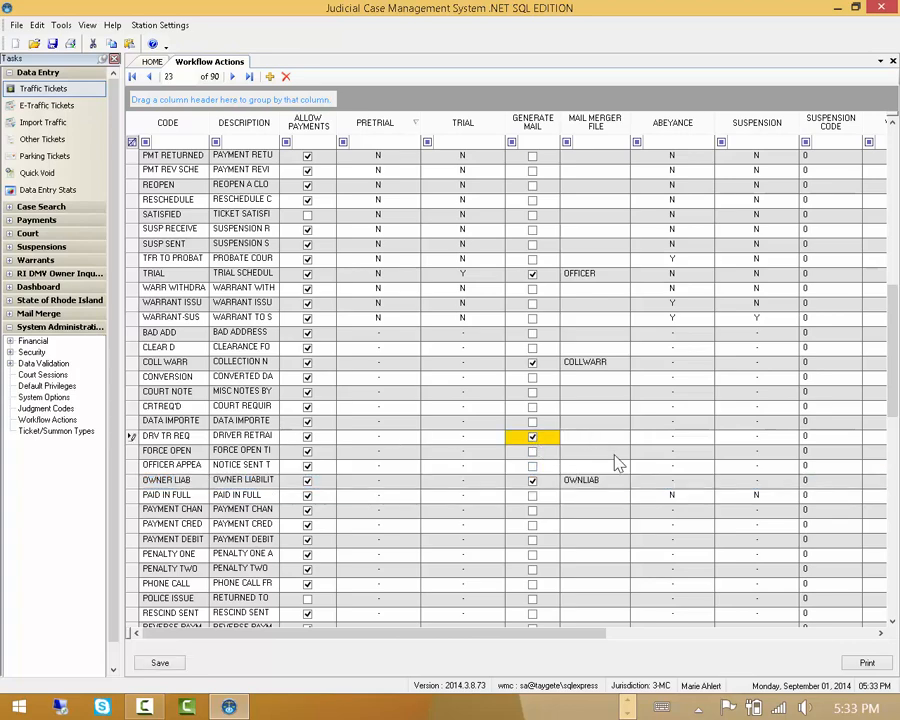
- Enter 'afilename' as DRV TR REQ's mail merge file, then close the Workflow Actions list
key("Tab")
type("alesel")
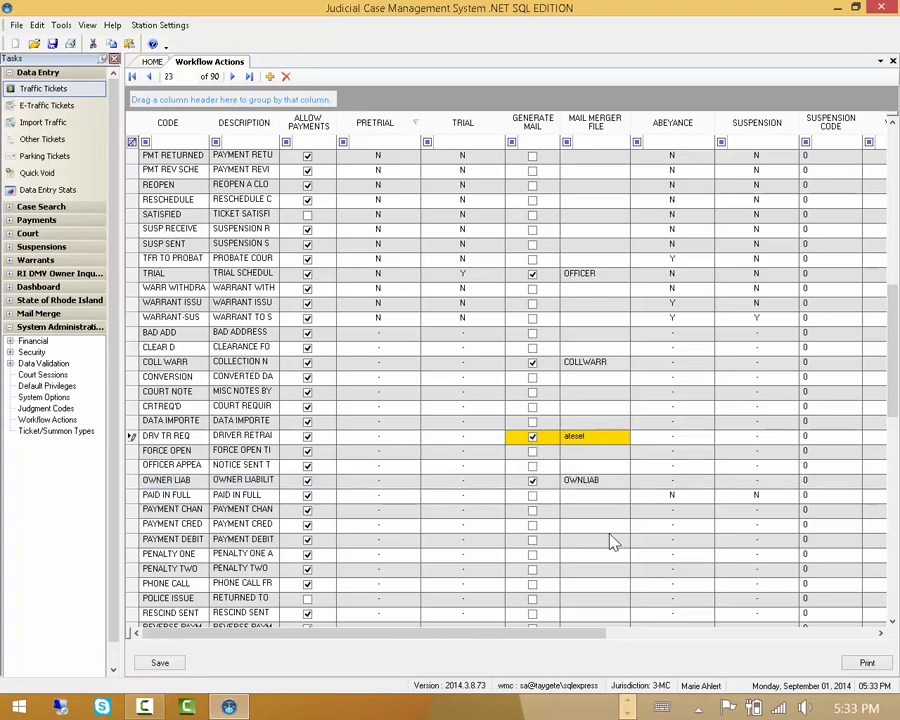
key("BackSpace")
key("BackSpace")
key("BackSpace")
key("BackSpace")
key("BackSpace")
type("filename")
left_click(893, 61)
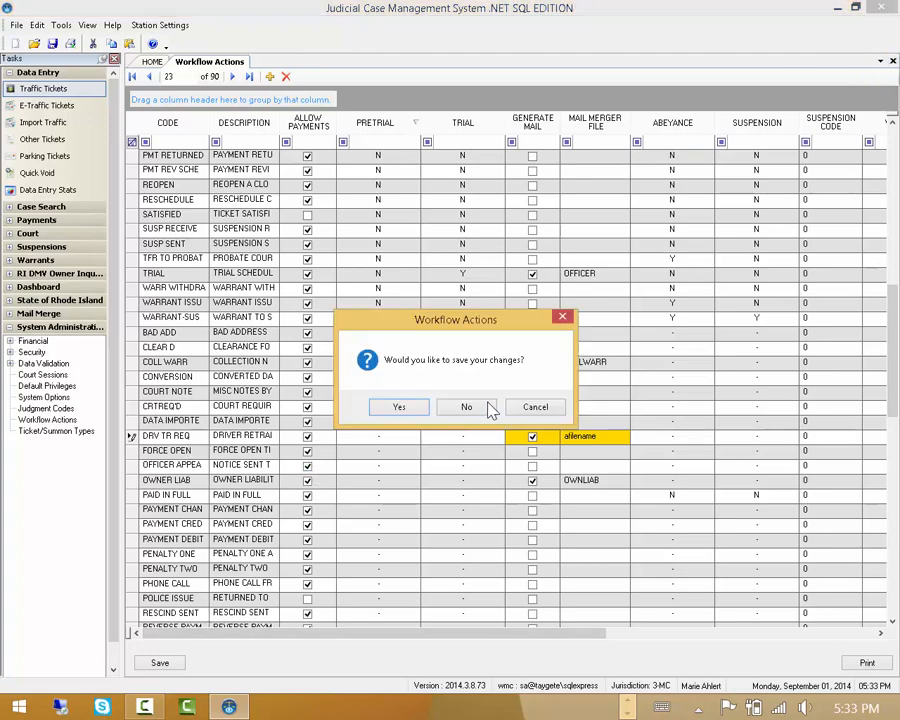
- Answer No to saving the Workflow Actions changes
left_click(466, 407)
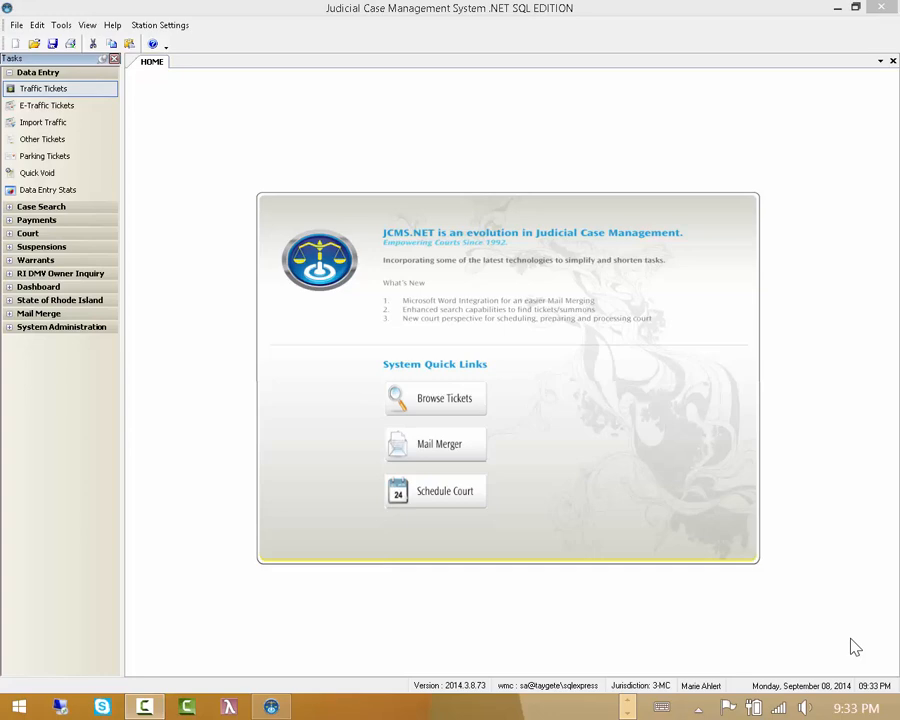
- Reopen Workflow Actions and select the SUMMONS SENT row with merge file SUMMTRL
left_click(9, 328)
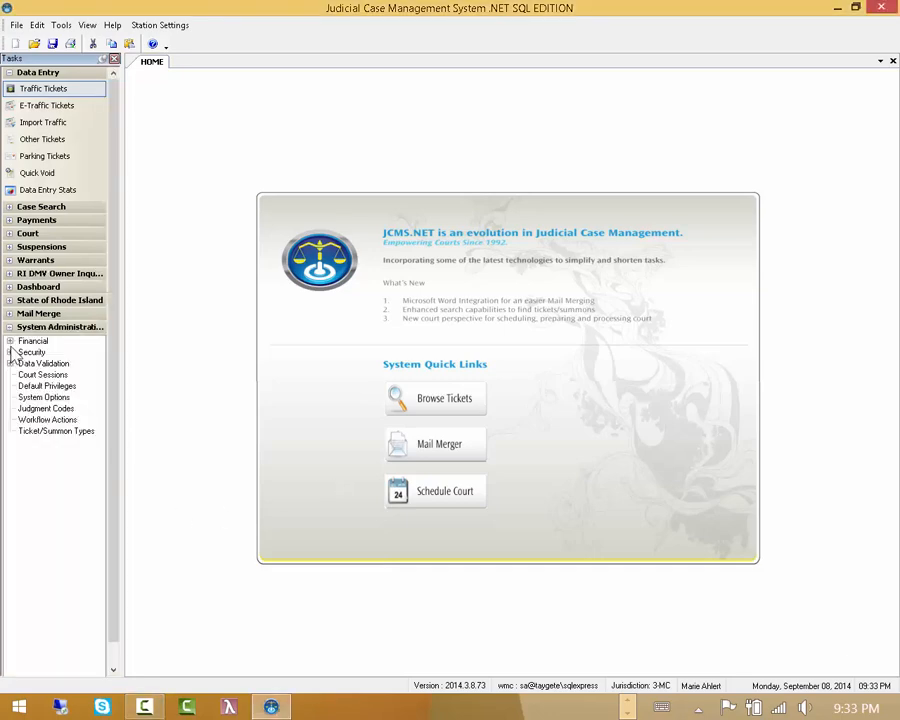
left_click(52, 421)
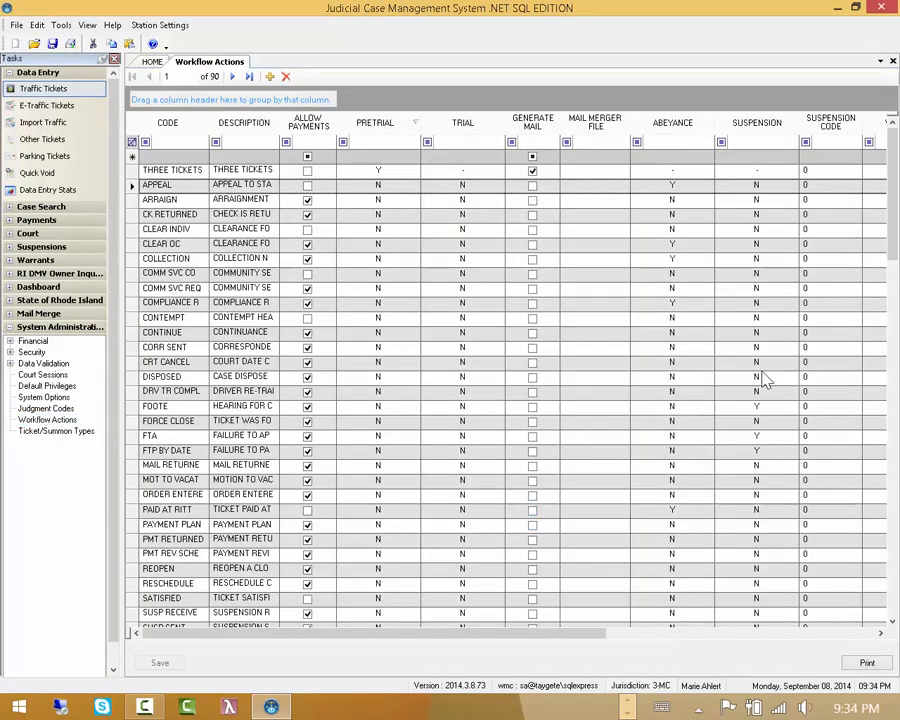
left_click_drag(888, 240, 896, 395)
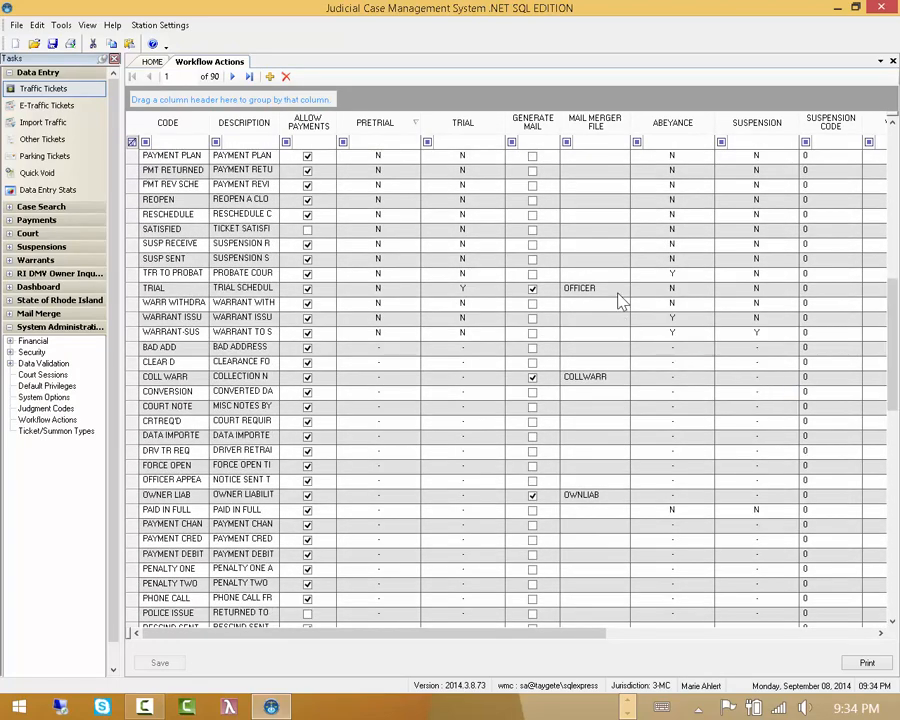
left_click(581, 288)
left_click_drag(892, 402, 897, 547)
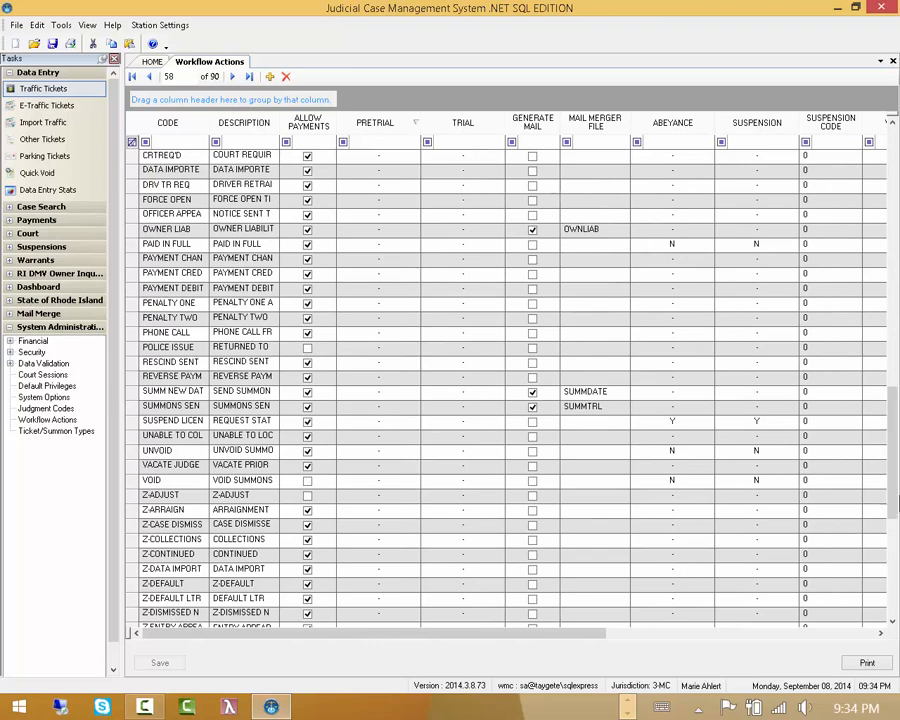
left_click(176, 407)
left_click(134, 407)
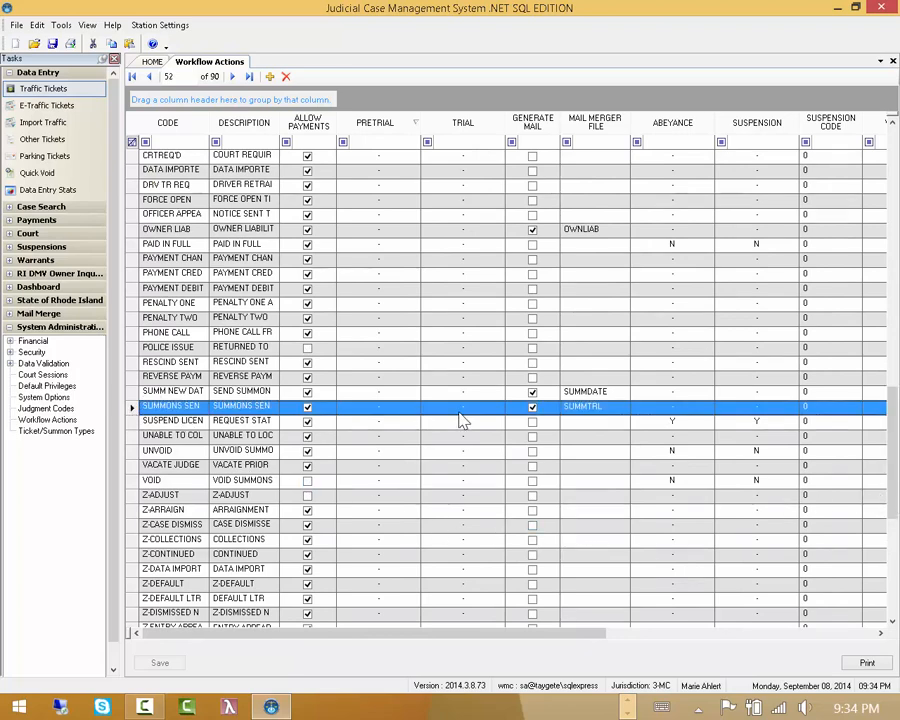
- Run Generate Sample Data on the SUMMTRL merge file and dismiss the Done message
right_click(588, 418)
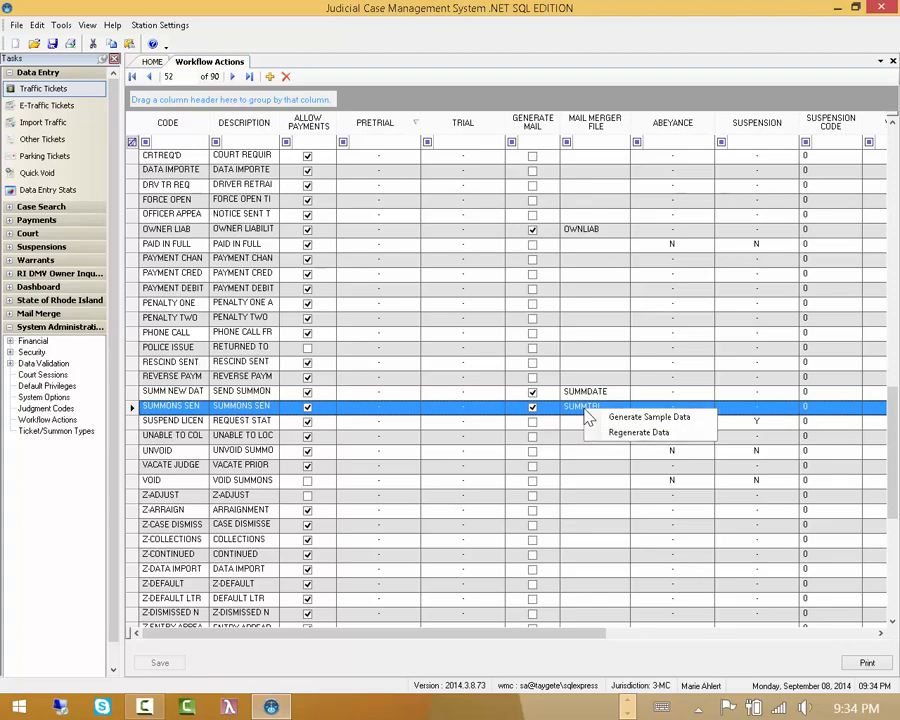
left_click(683, 420)
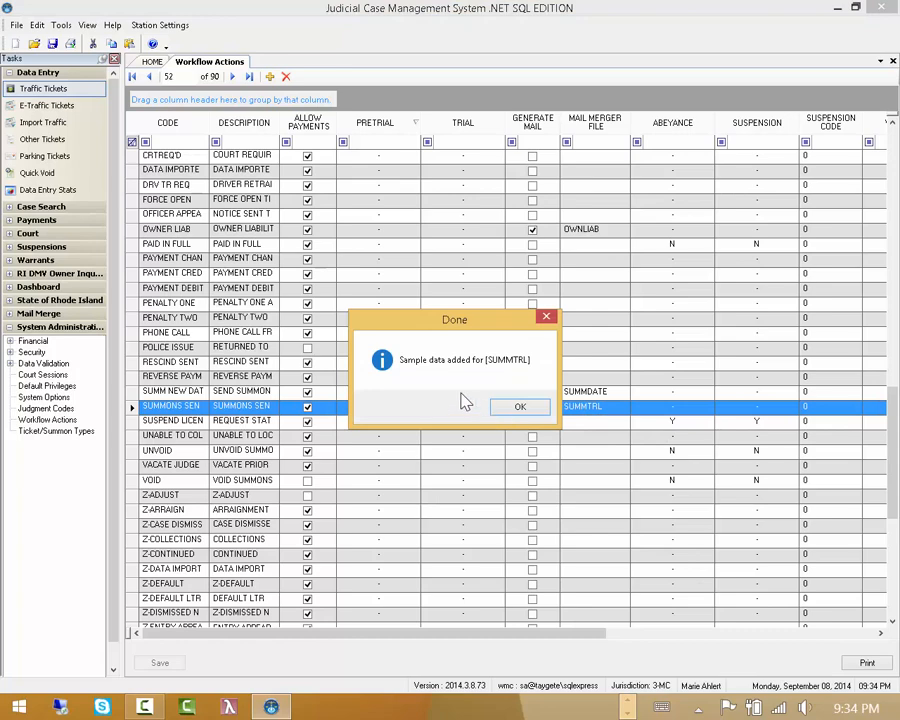
left_click_drag(465, 320, 416, 311)
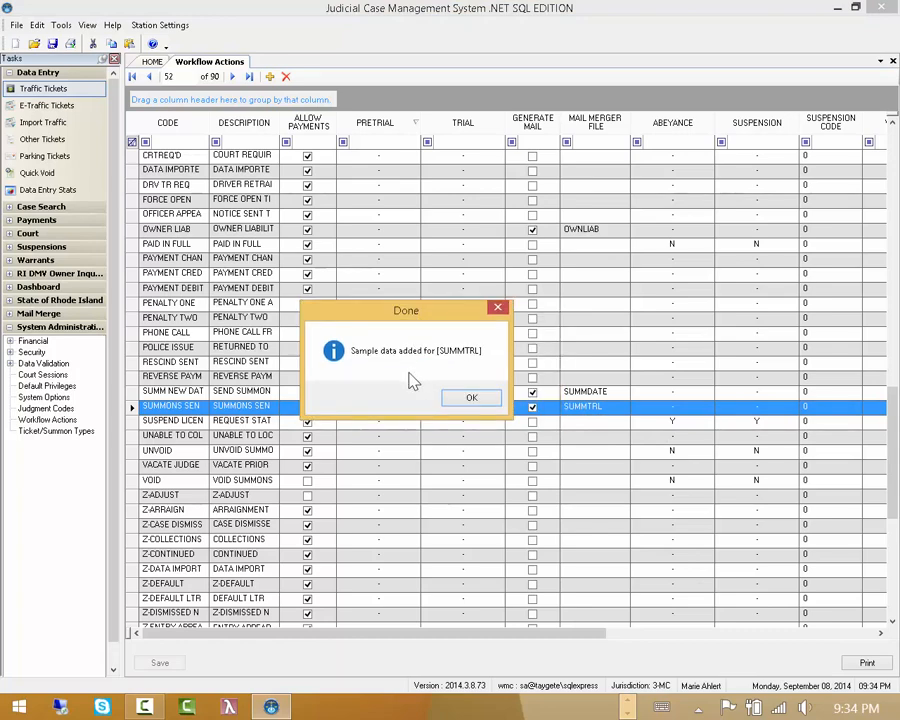
left_click(469, 397)
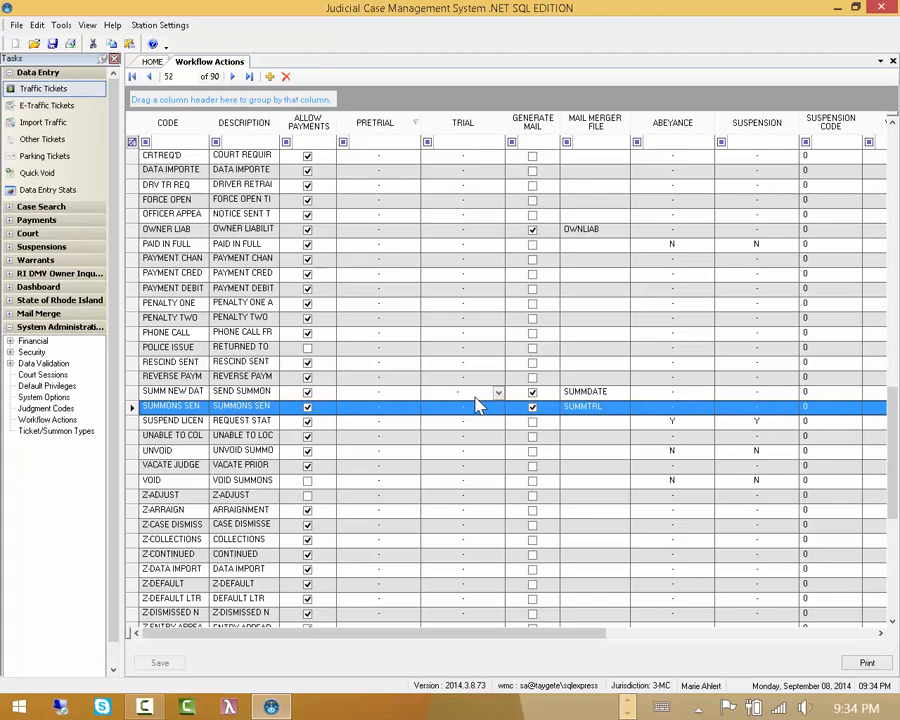
right_click(606, 409)
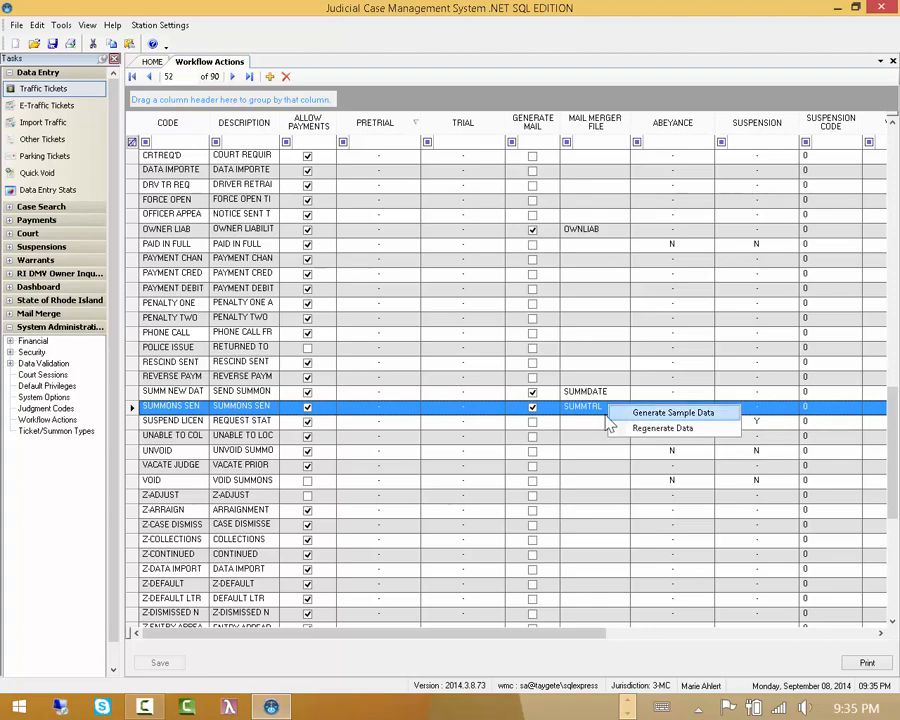
left_click(413, 407)
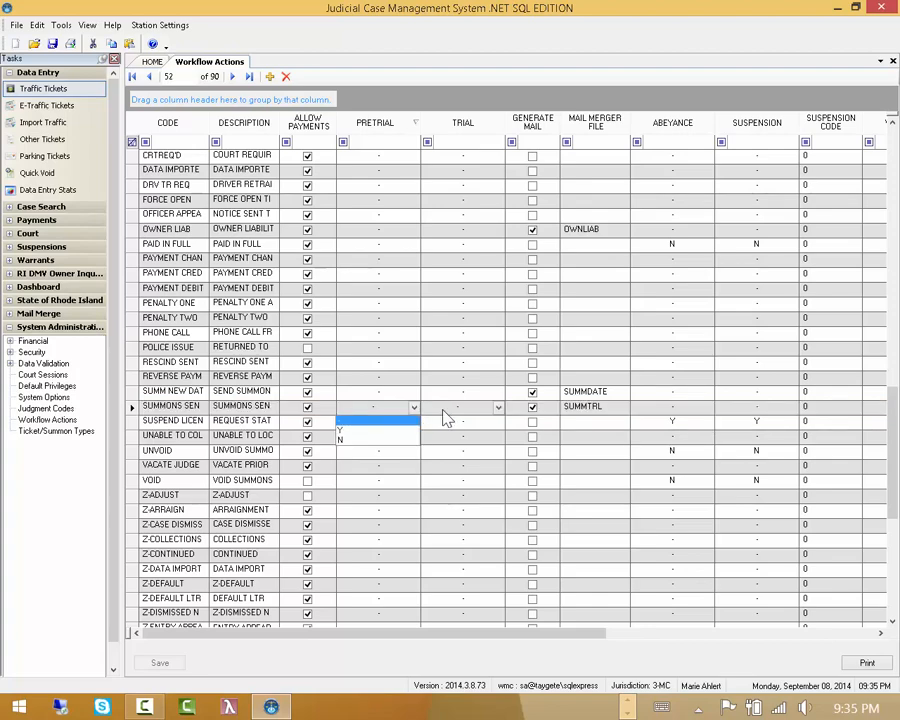
left_click(443, 410)
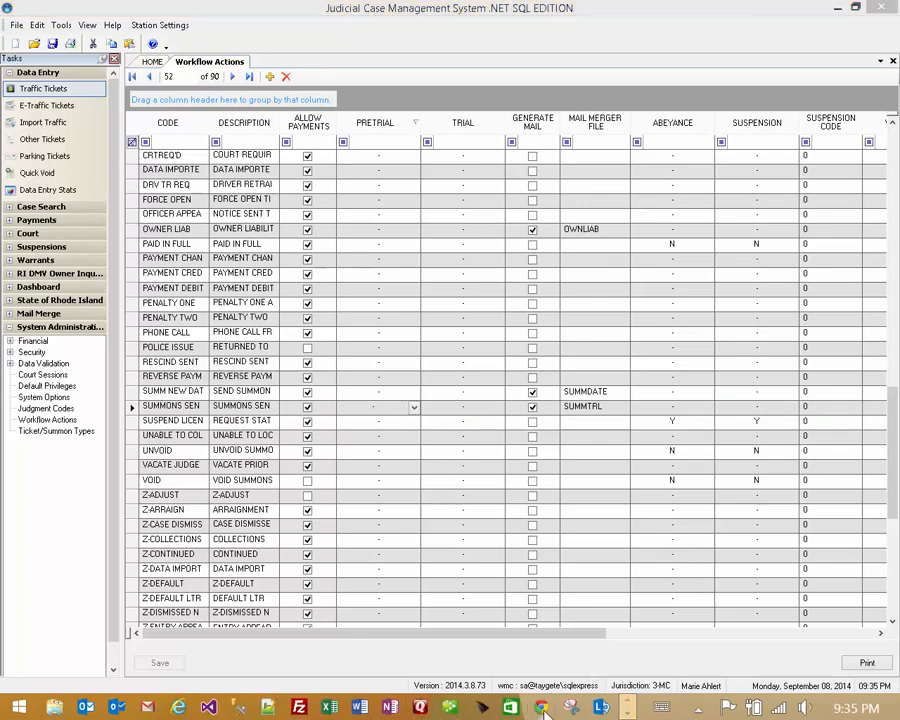
- Launch Word and type a short letter explaining it will be merged with JCMS.Net
left_click(360, 707)
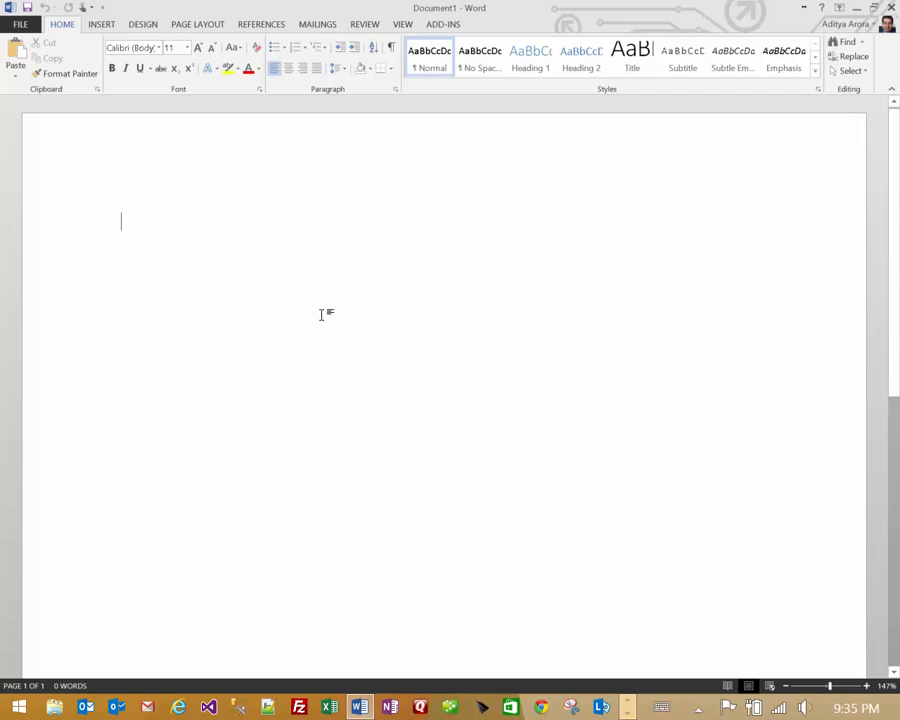
type("Your T")
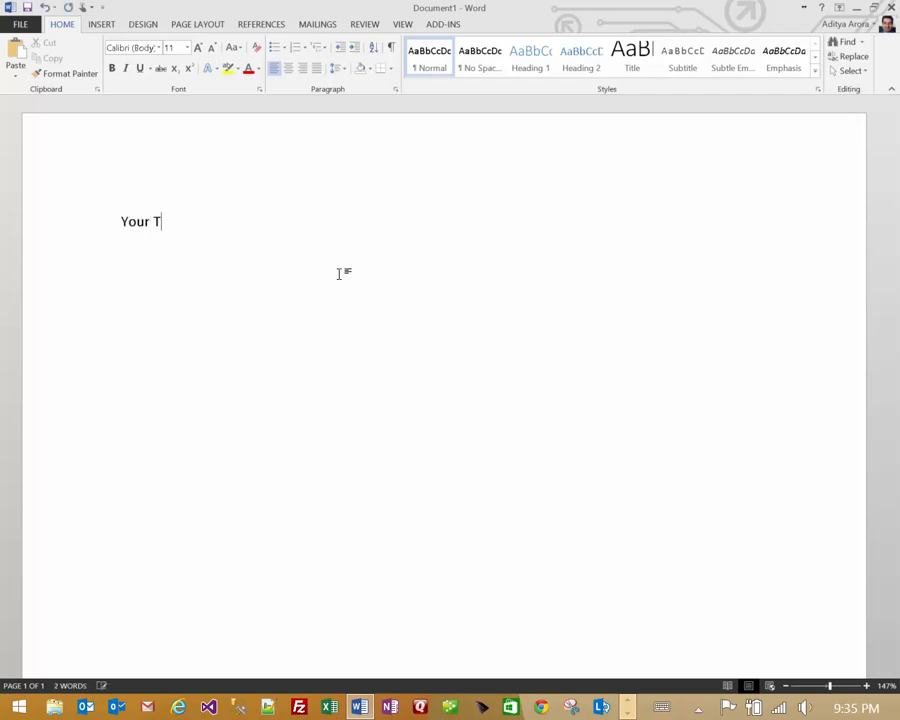
key("BackSpace")
type("typical letter. Yo")
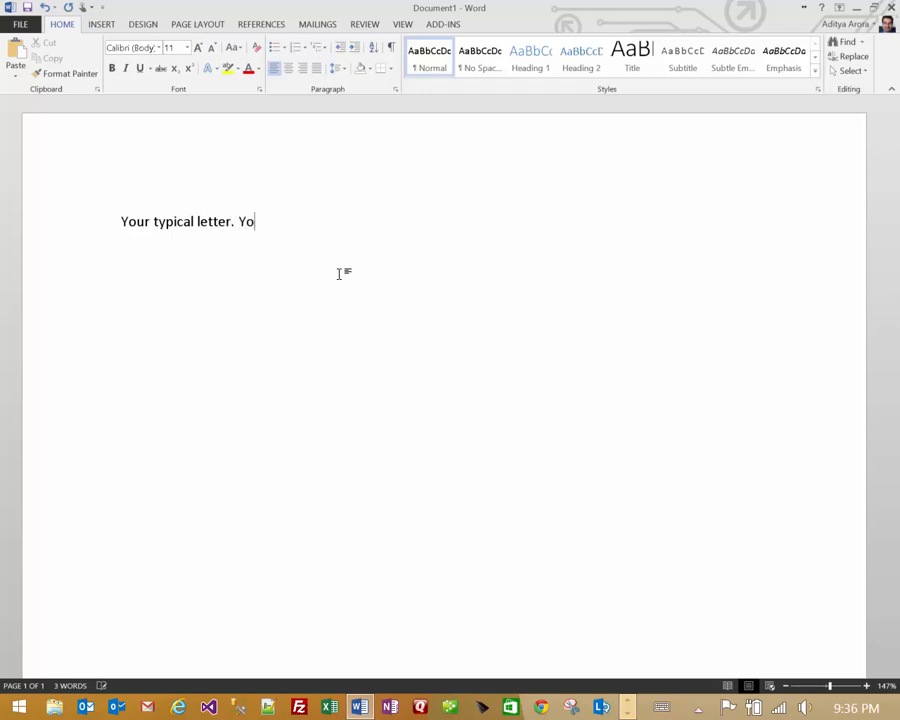
type("u can most an")
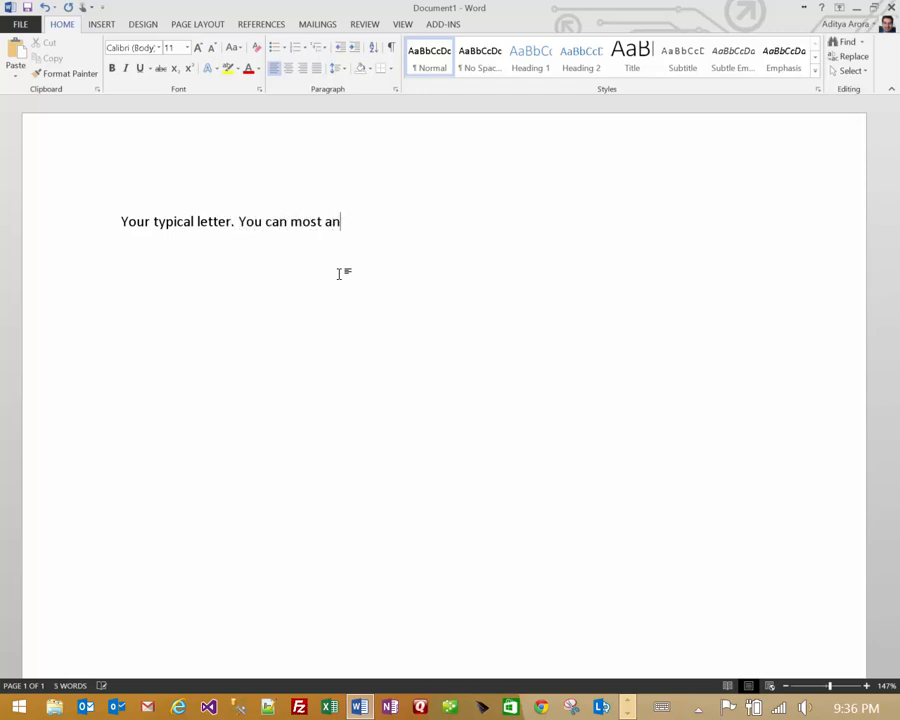
type("ything in word")
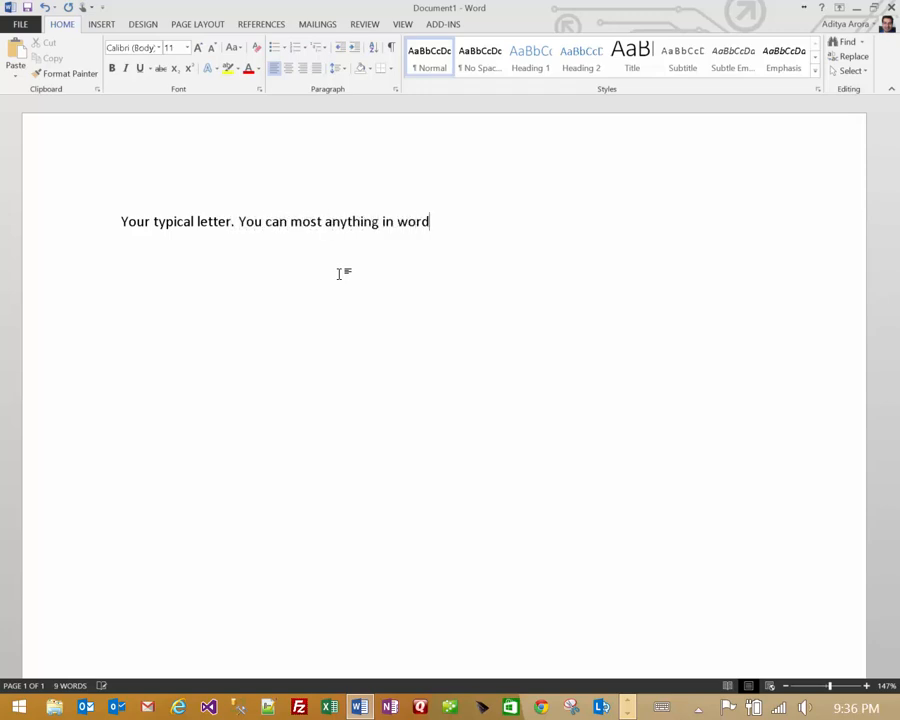
type(" and then co")
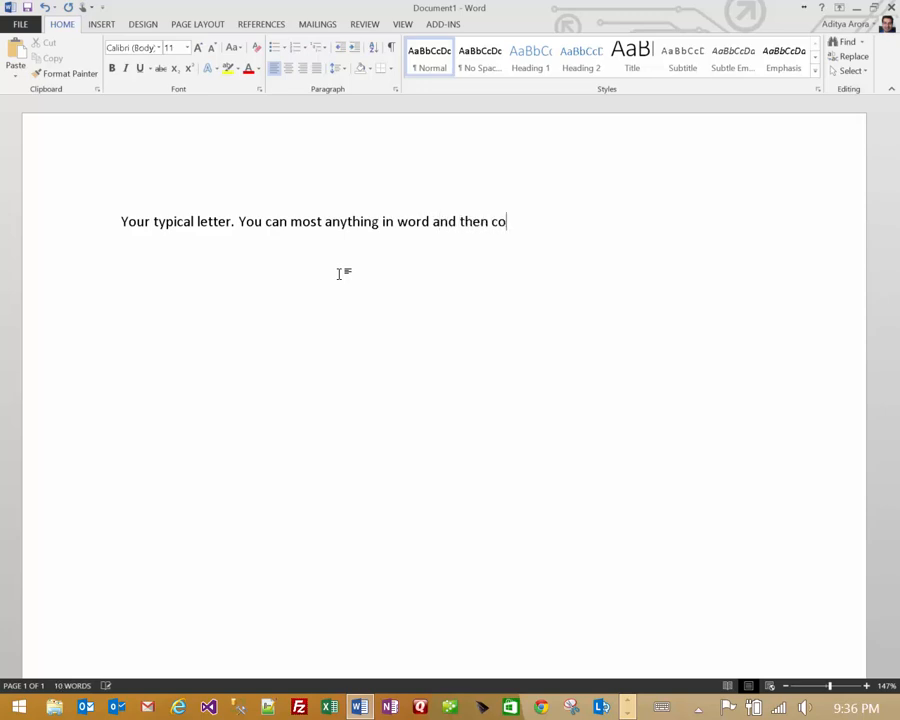
type("nnect this rather mer")
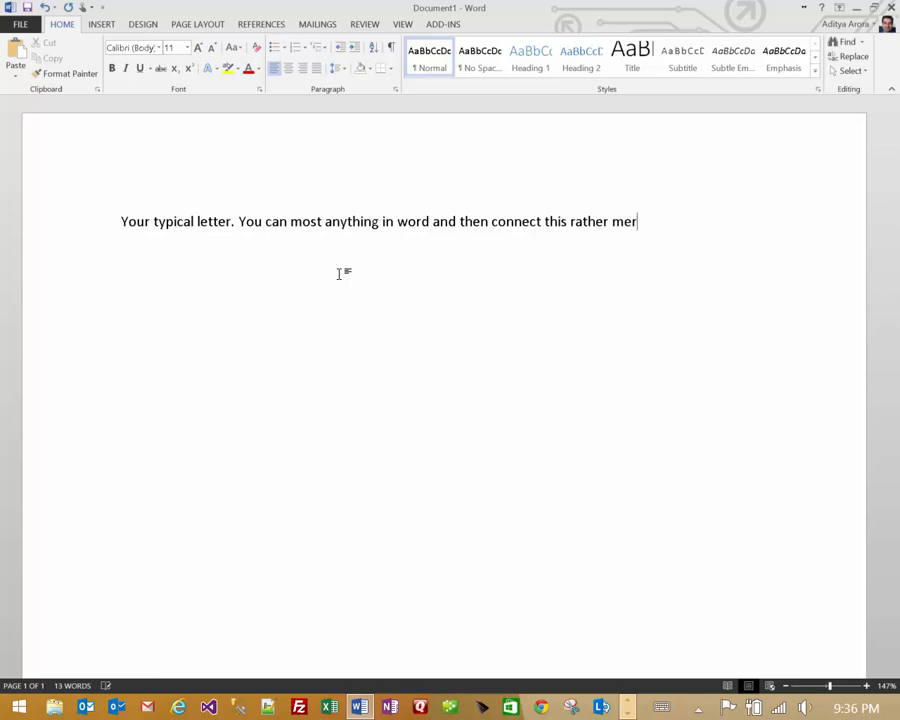
type("ge this with ")
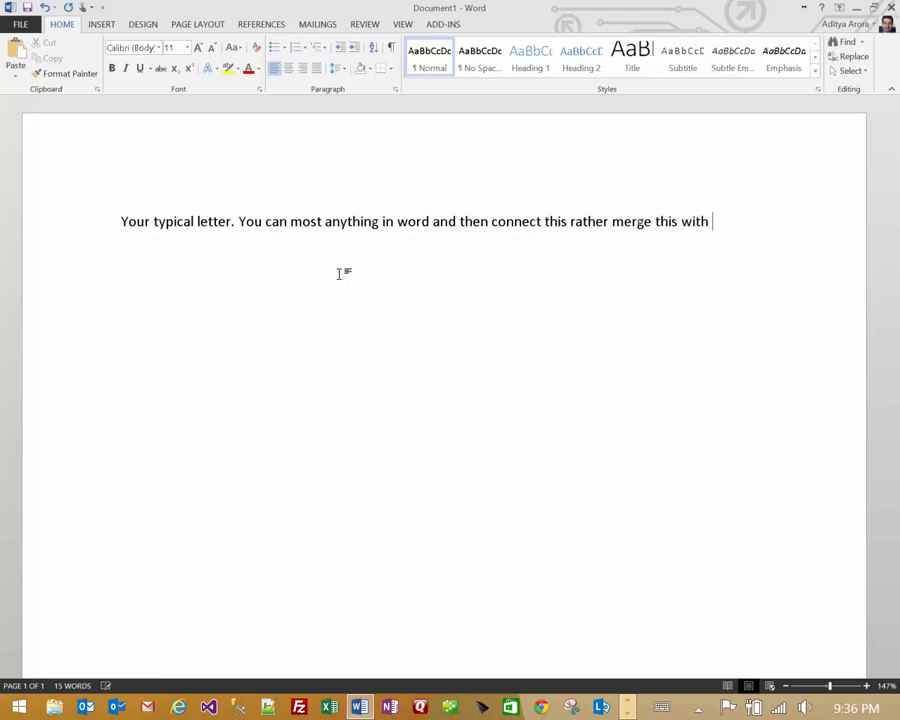
type("JCMS.NEt.")
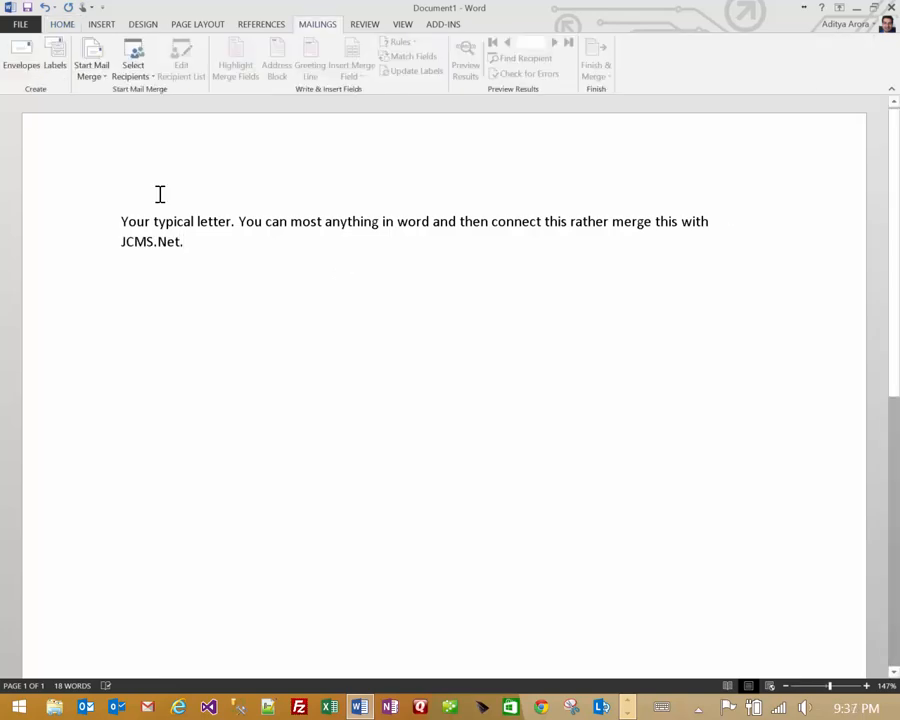
- Choose Use an Existing List for recipients and begin a New Source connection
left_click(141, 66)
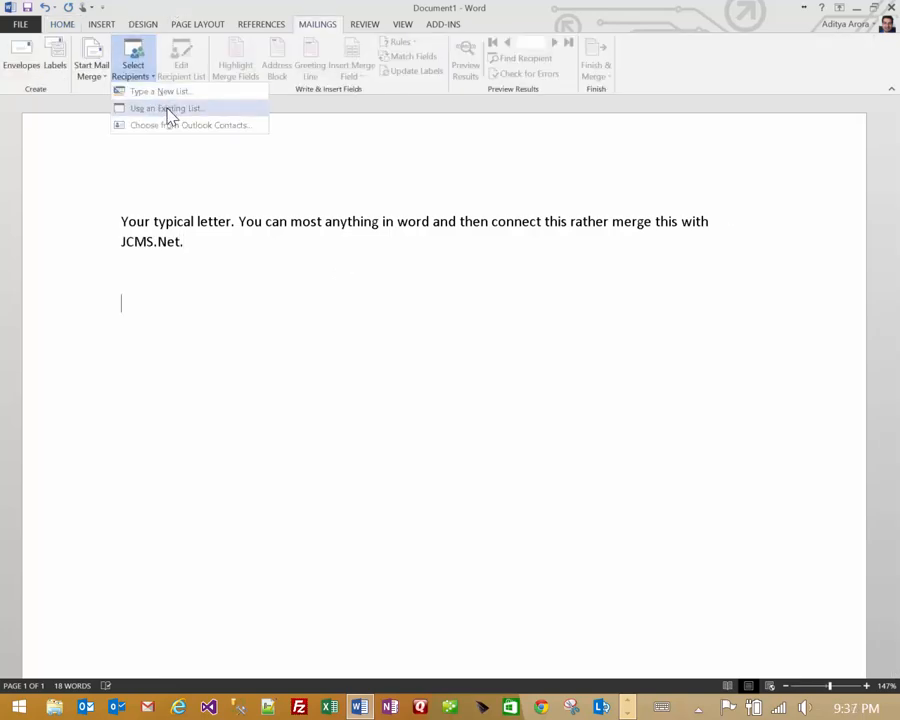
left_click(168, 110)
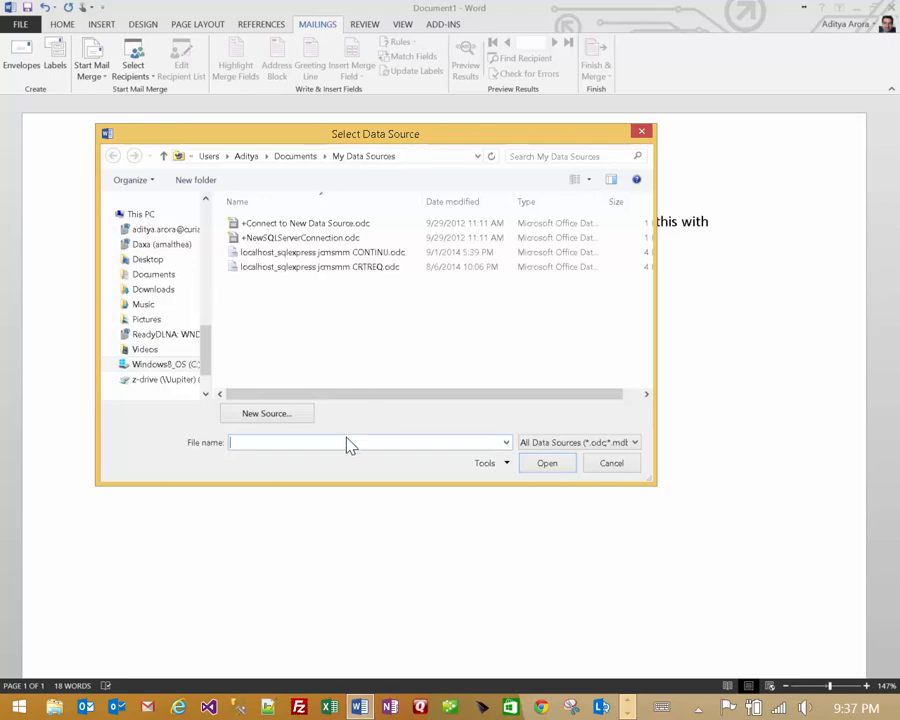
left_click(270, 412)
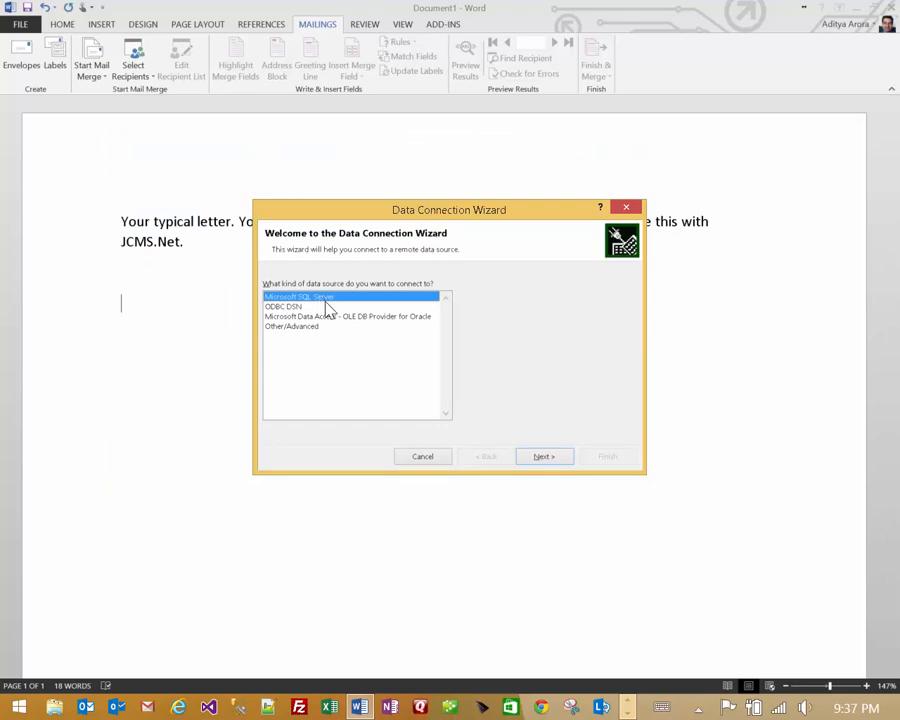
- Connect to the SQL Server localhost\sqlexpress using SQL authentication with the sa login and its password
left_click(545, 457)
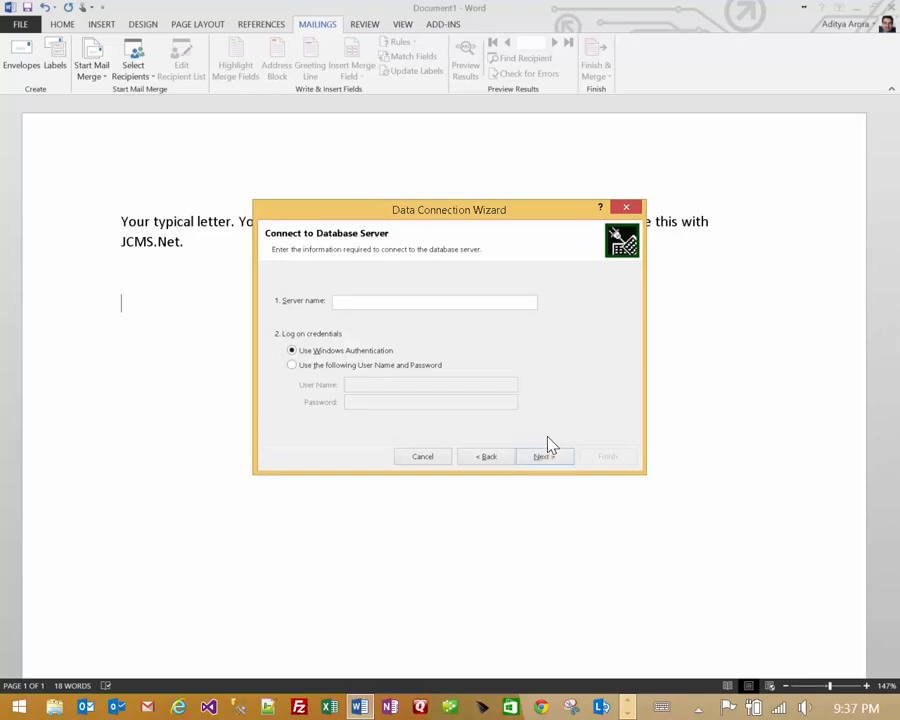
type("localhost\\sqlexpress")
left_click(353, 365)
left_click(371, 385)
type("sa")
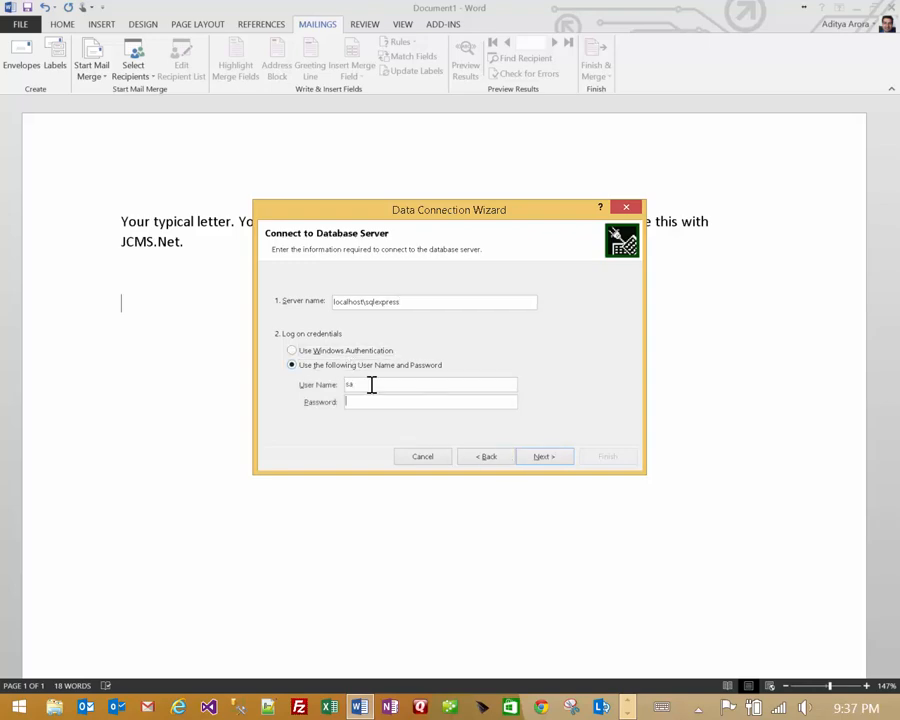
key("Tab")
type("admin**")
left_click(561, 460)
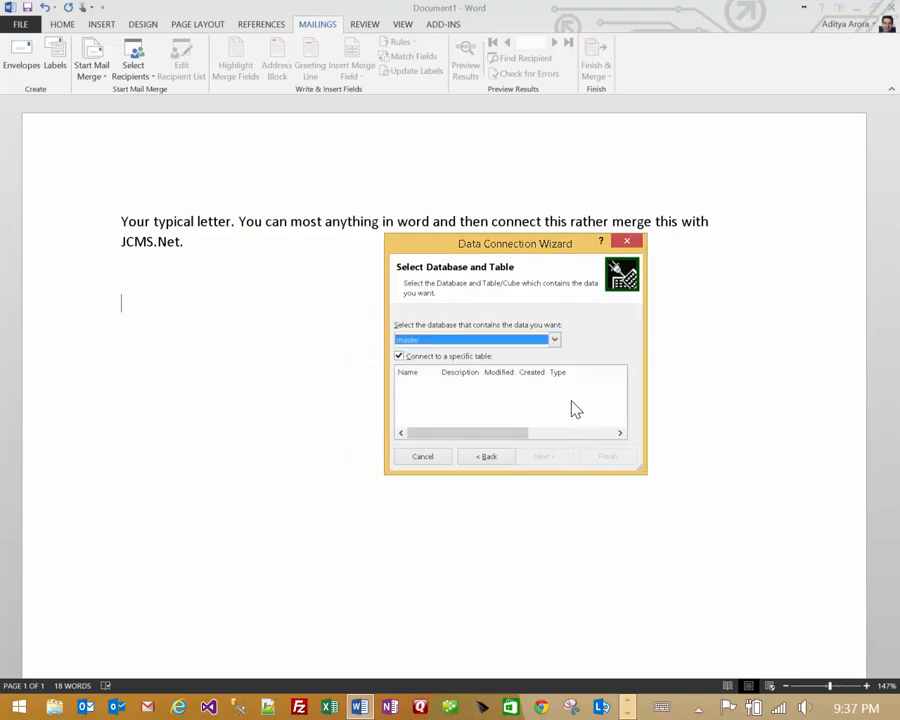
- Select the jcmsmm database and its SUMMTRL table in the Data Connection Wizard
left_click(554, 340)
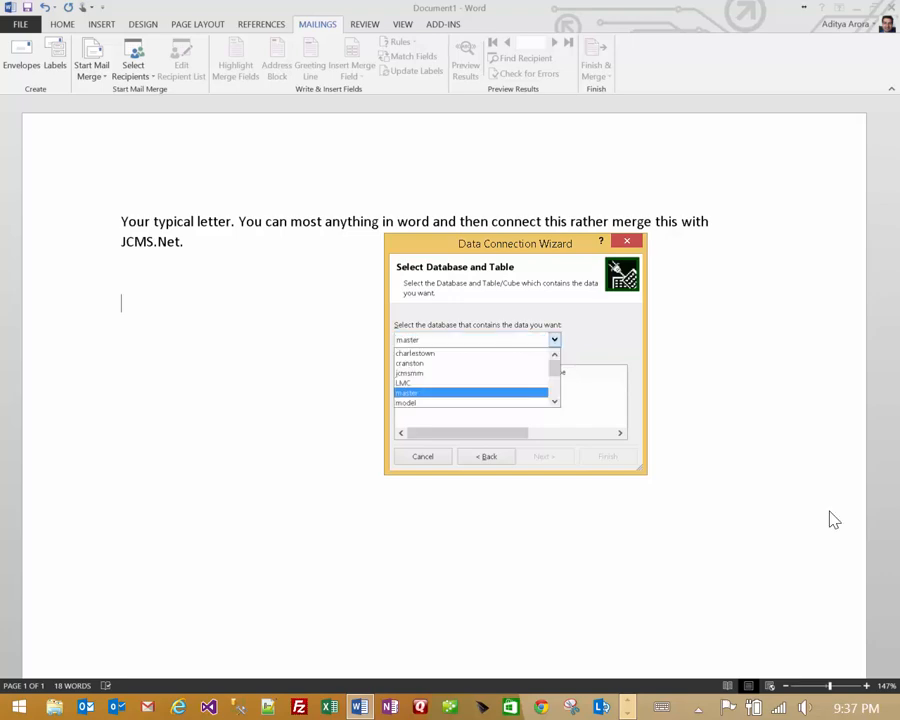
left_click(447, 380)
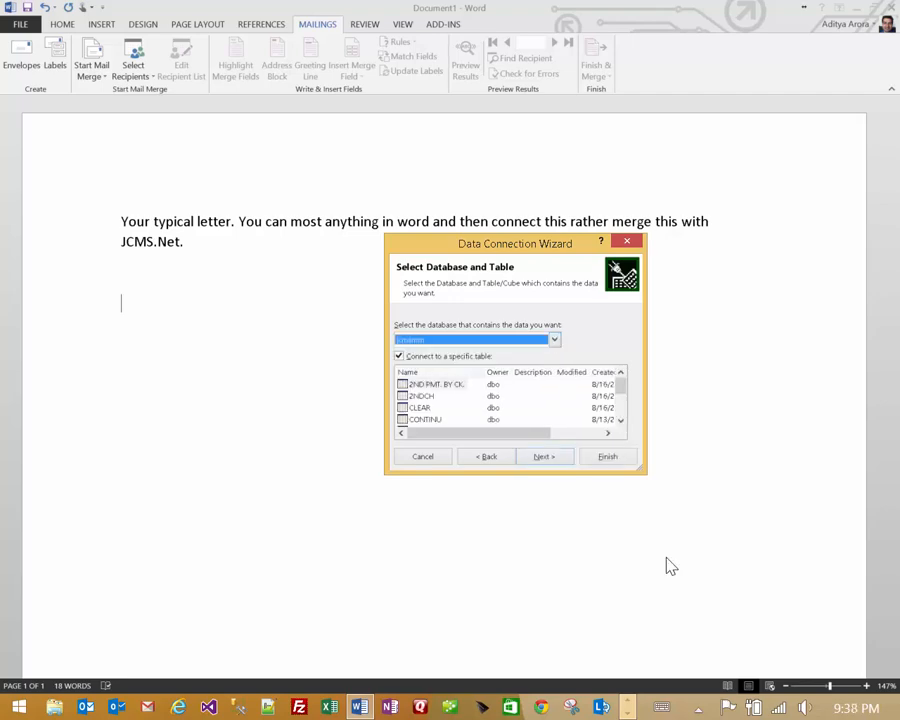
left_click_drag(647, 473, 721, 540)
left_click_drag(555, 253, 452, 215)
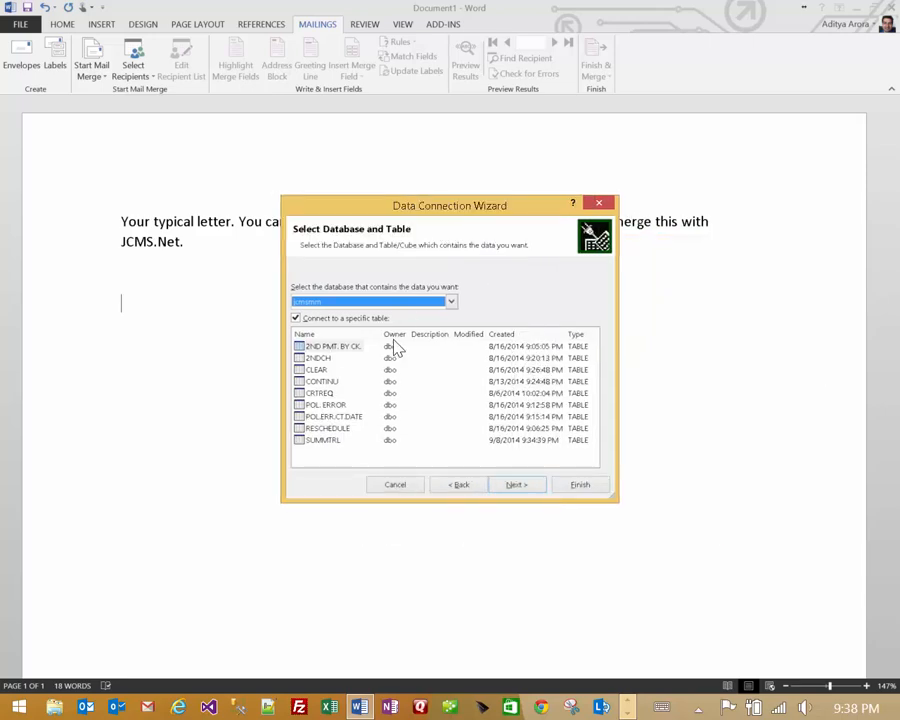
left_click(326, 441)
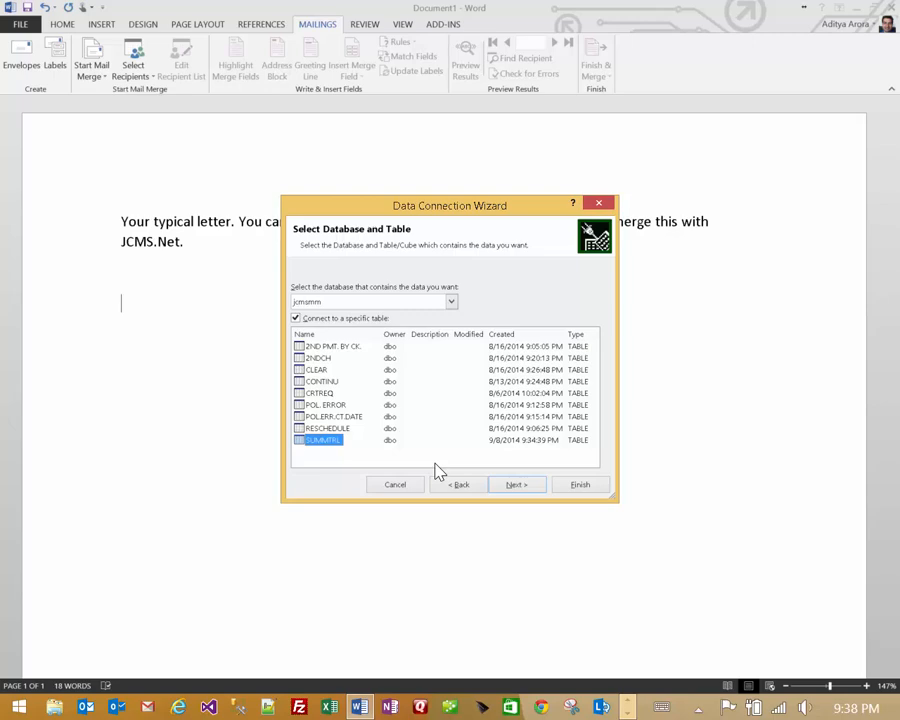
left_click(628, 709)
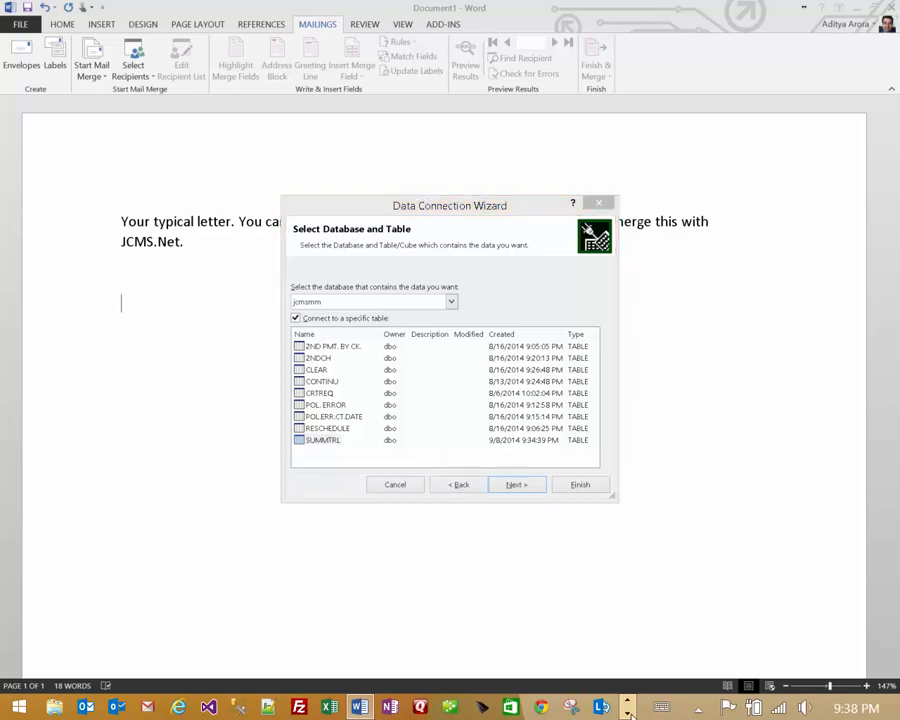
left_click(270, 707)
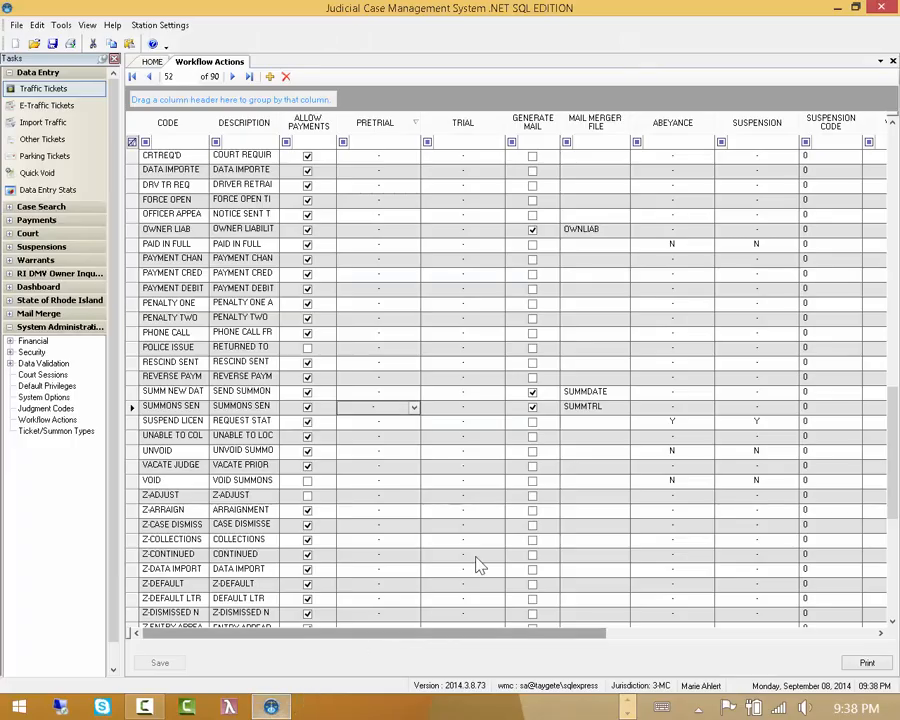
left_click(605, 406)
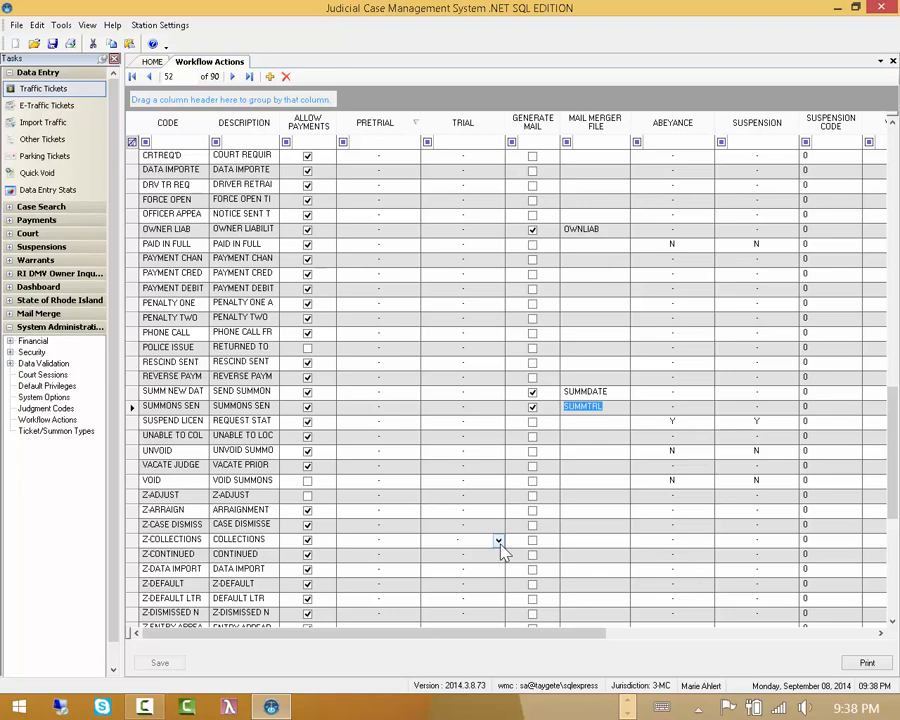
left_click(630, 707)
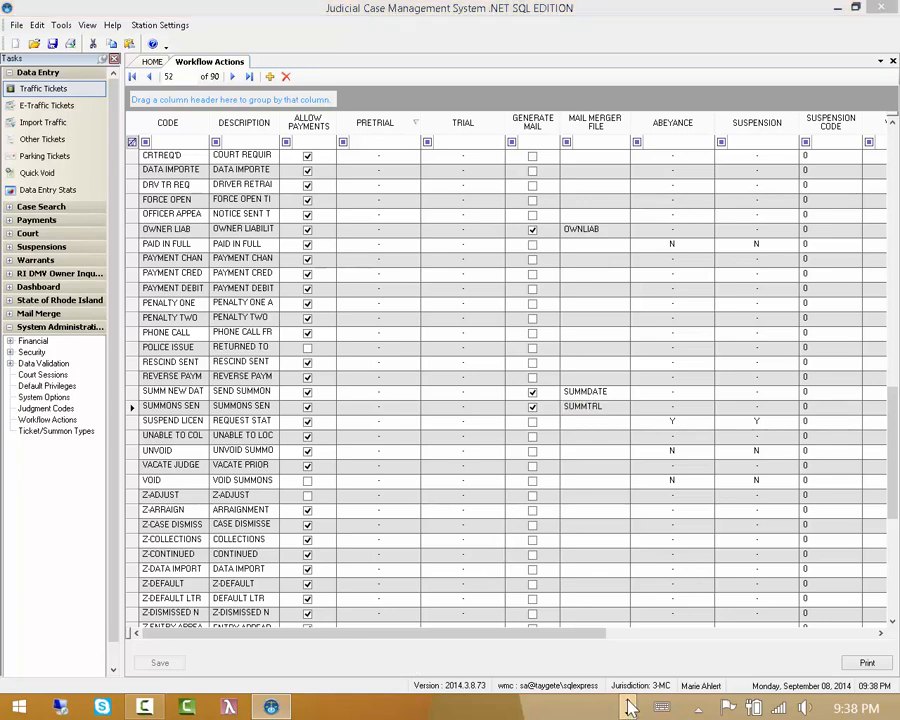
left_click(359, 707)
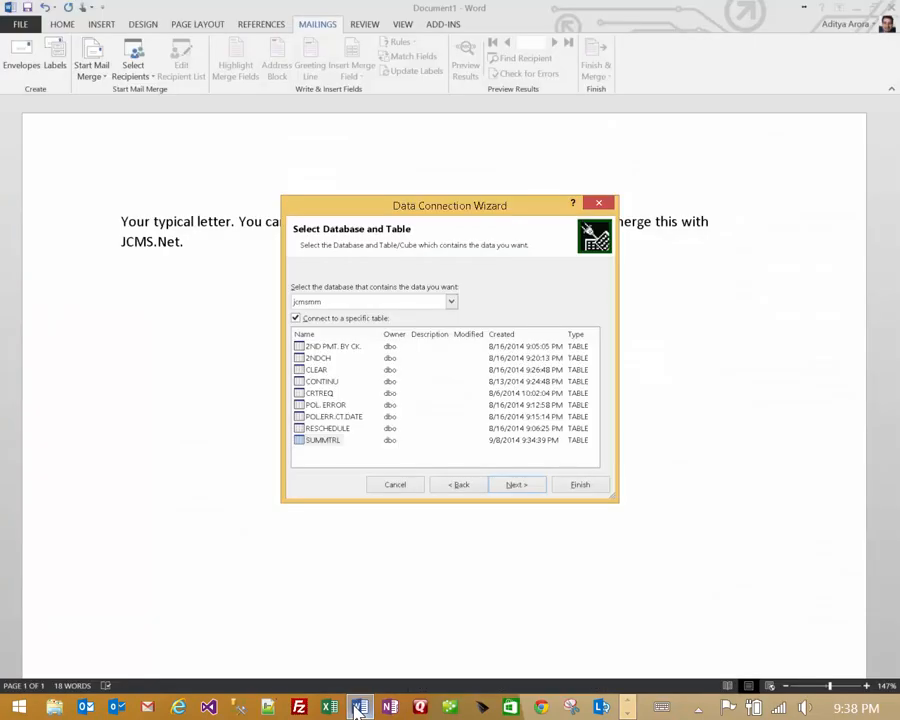
- Use the SUMMTRL table, save the password in the connection file, enable always refresh, and finish
left_click(323, 440)
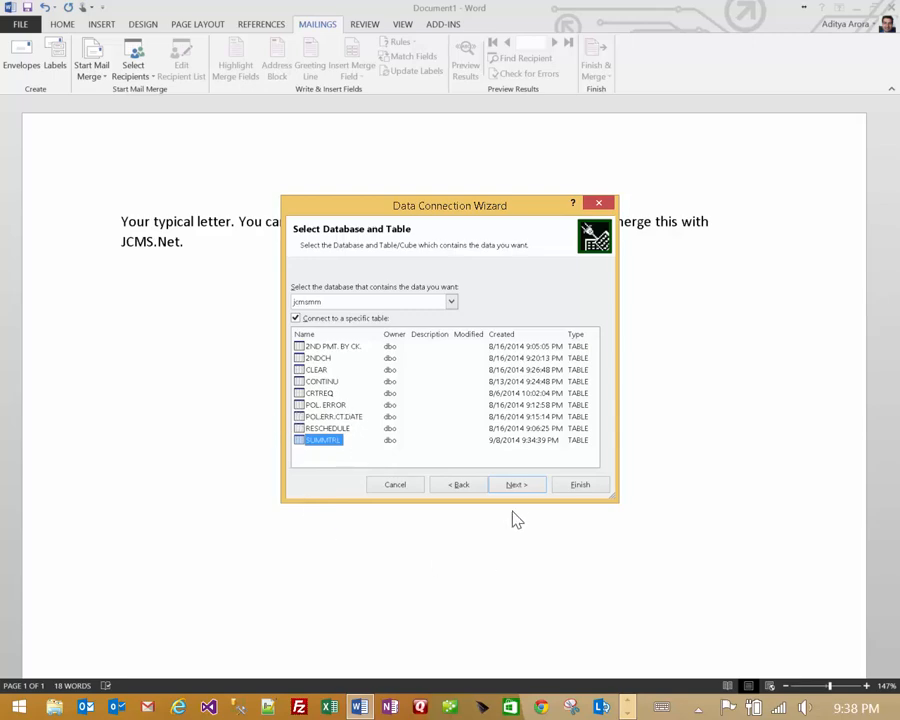
left_click(516, 484)
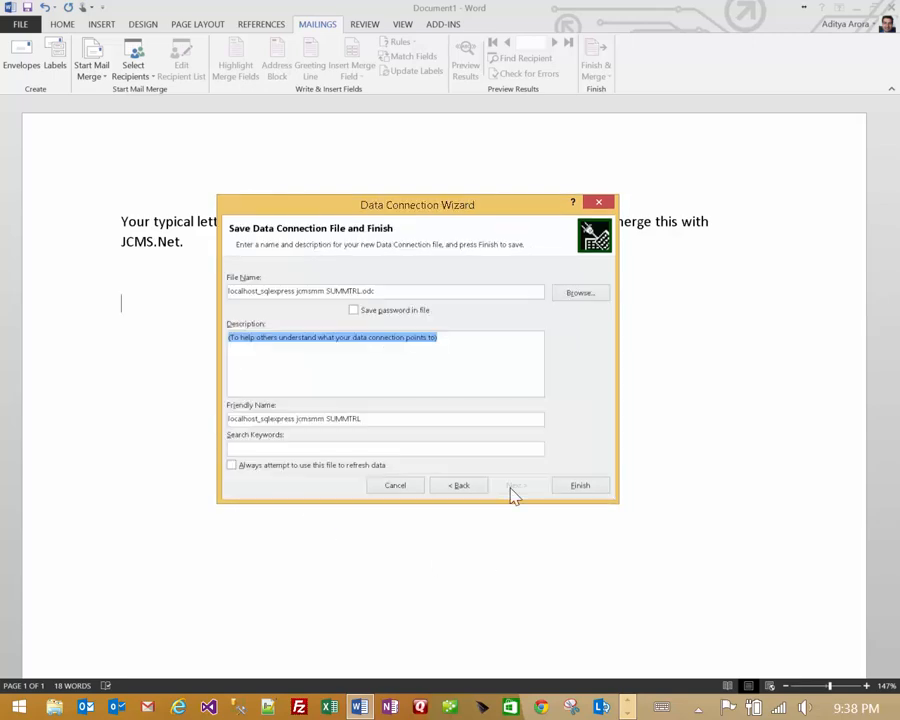
left_click(354, 310)
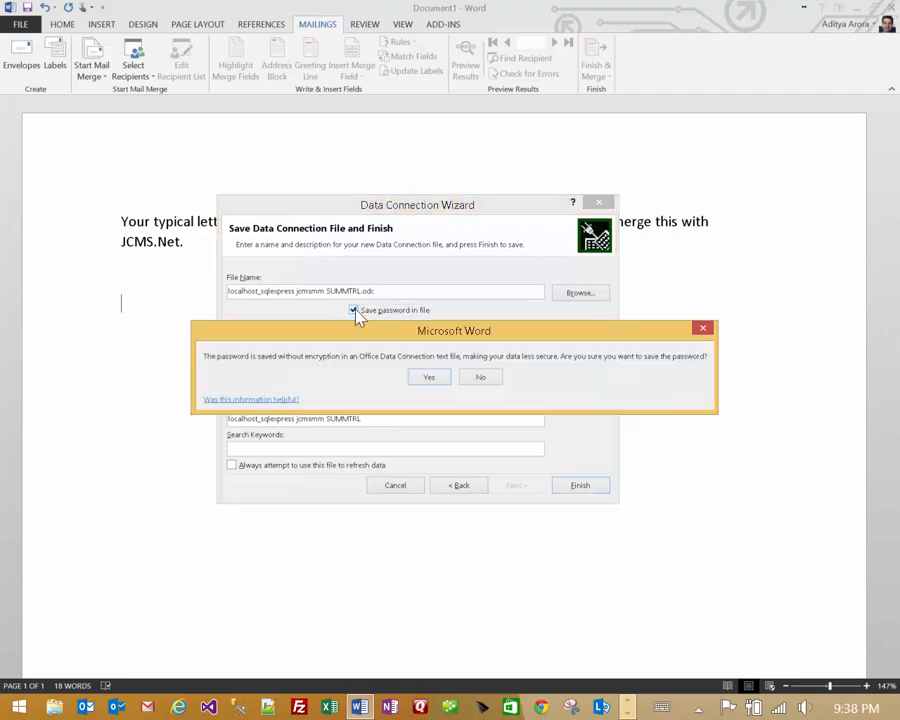
left_click(429, 377)
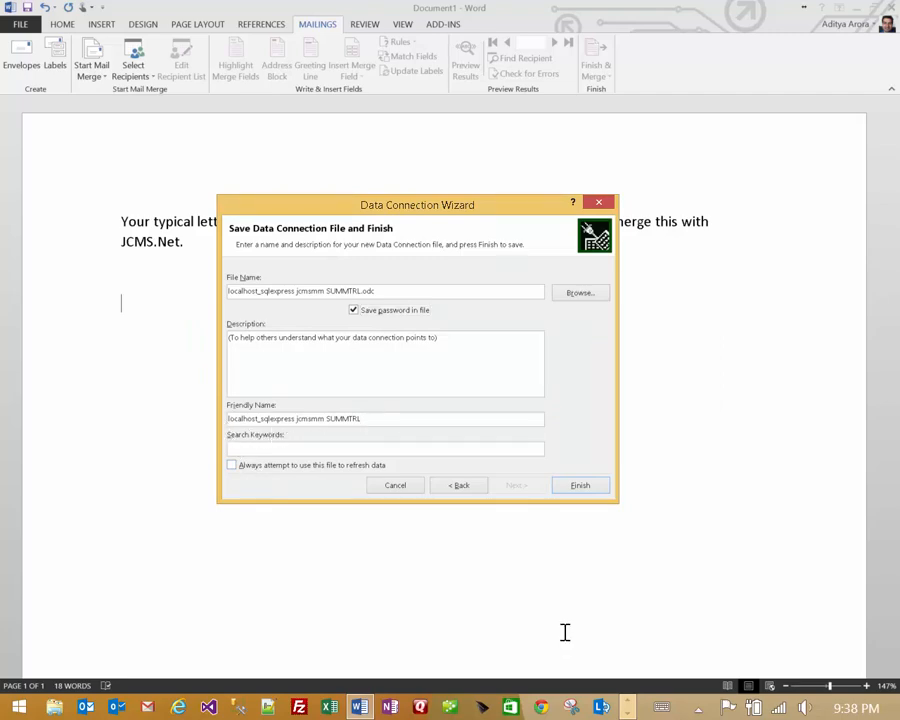
left_click(233, 466)
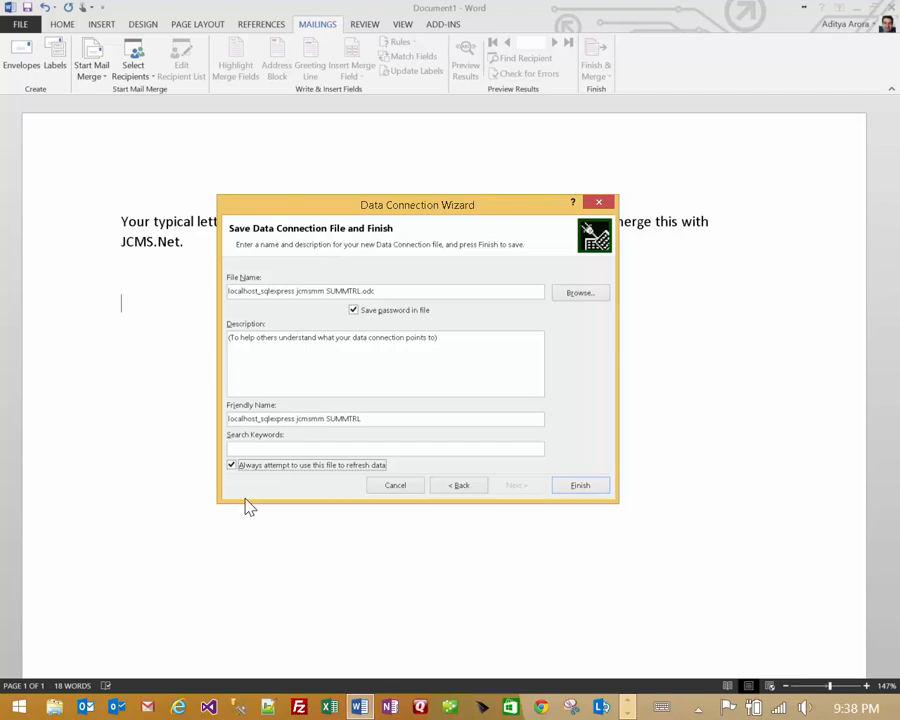
left_click(578, 486)
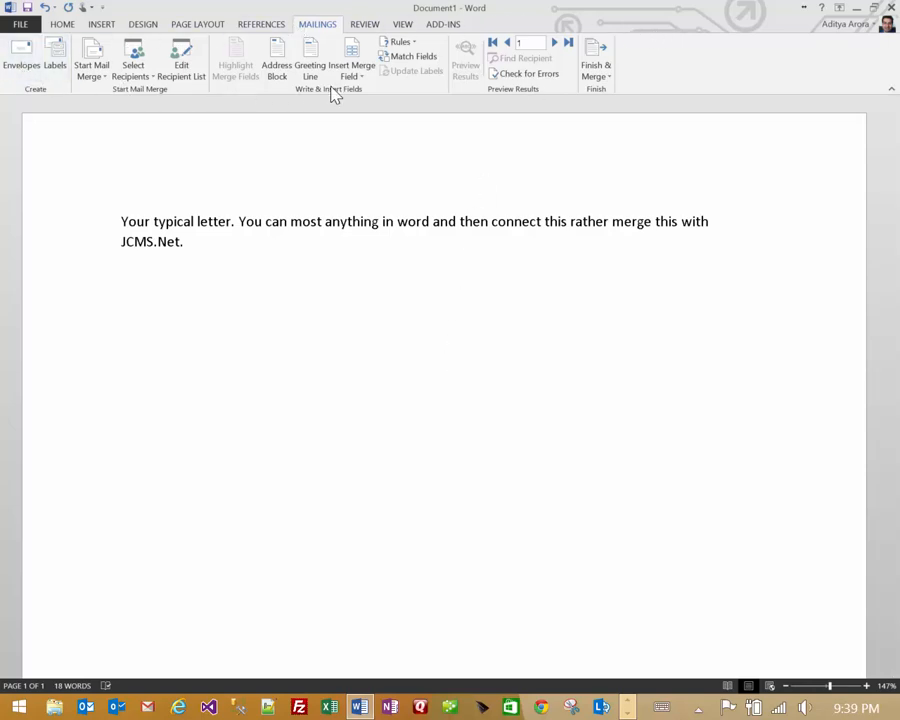
- Clear all the placeholder text from the letter
left_click(115, 221)
key("ctrl+a")
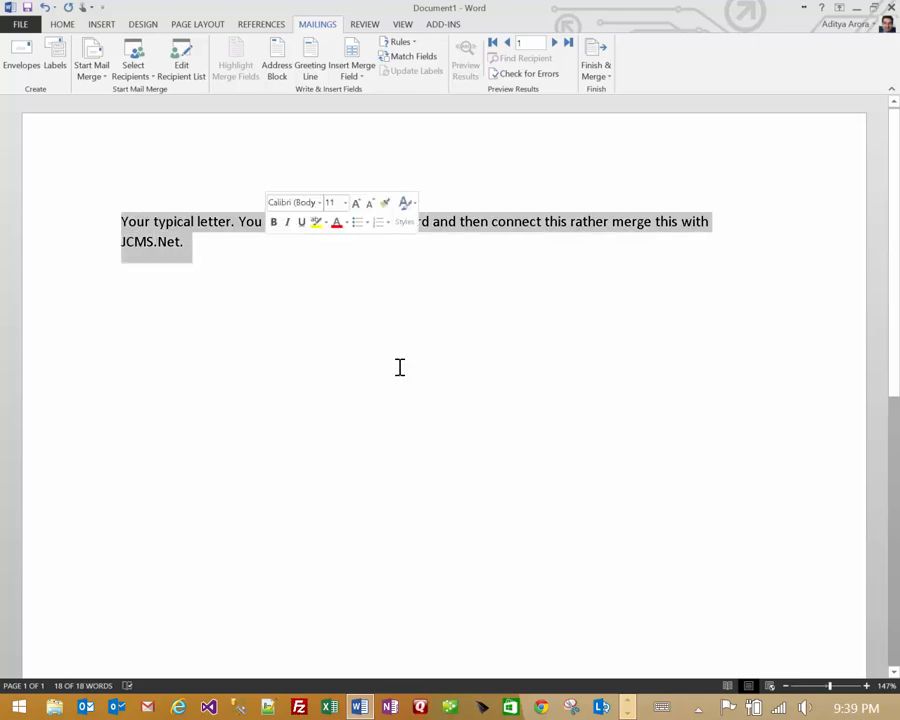
key("Delete")
- Insert an Address Block with Address 1 mapped to STREET and Address 2 to STREET2
left_click(276, 65)
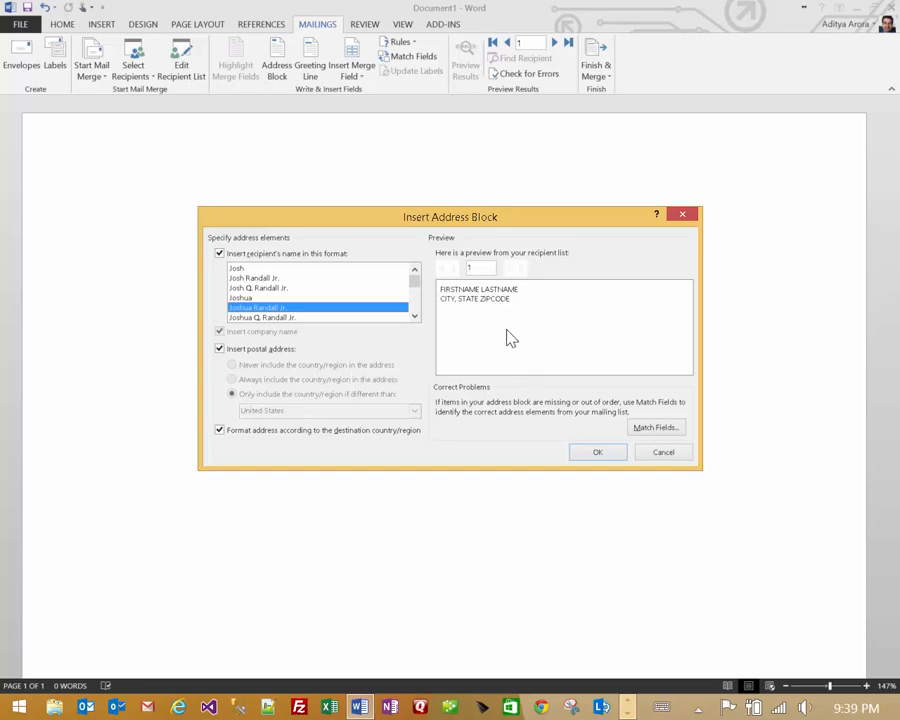
left_click(657, 428)
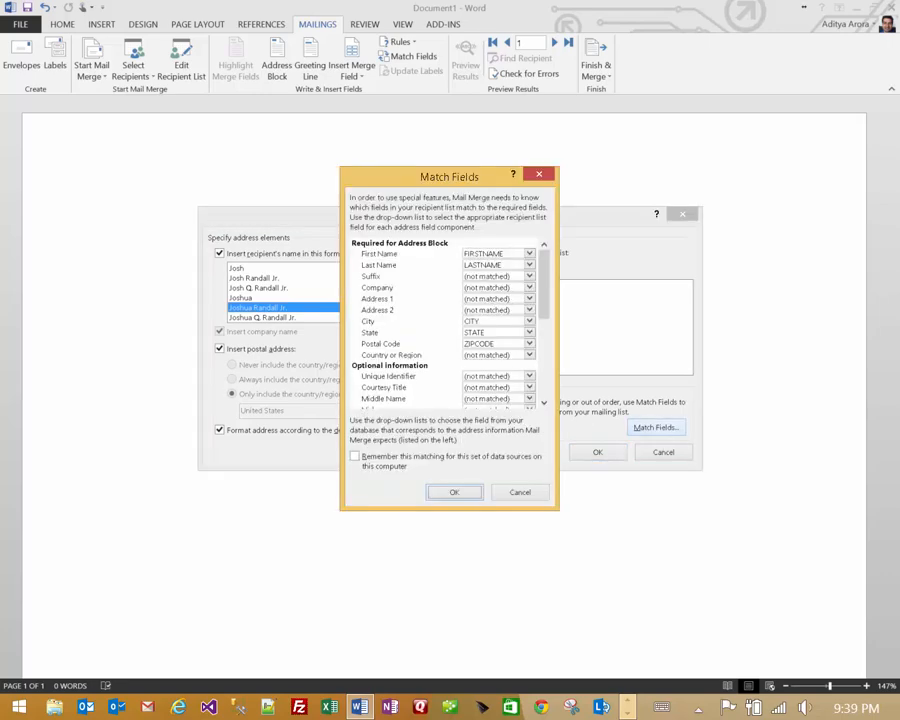
left_click(531, 300)
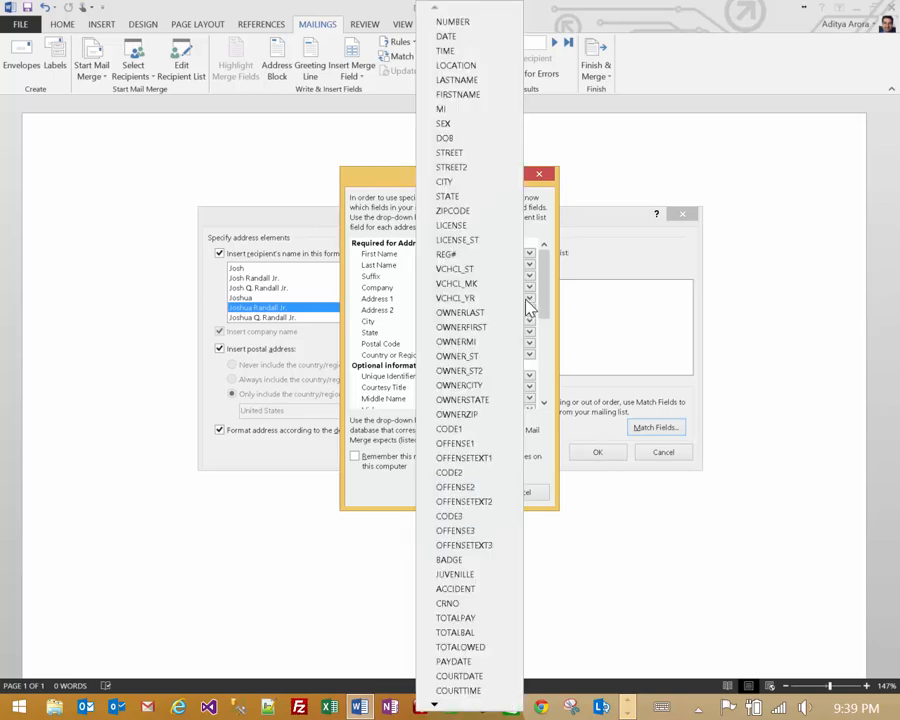
left_click(470, 152)
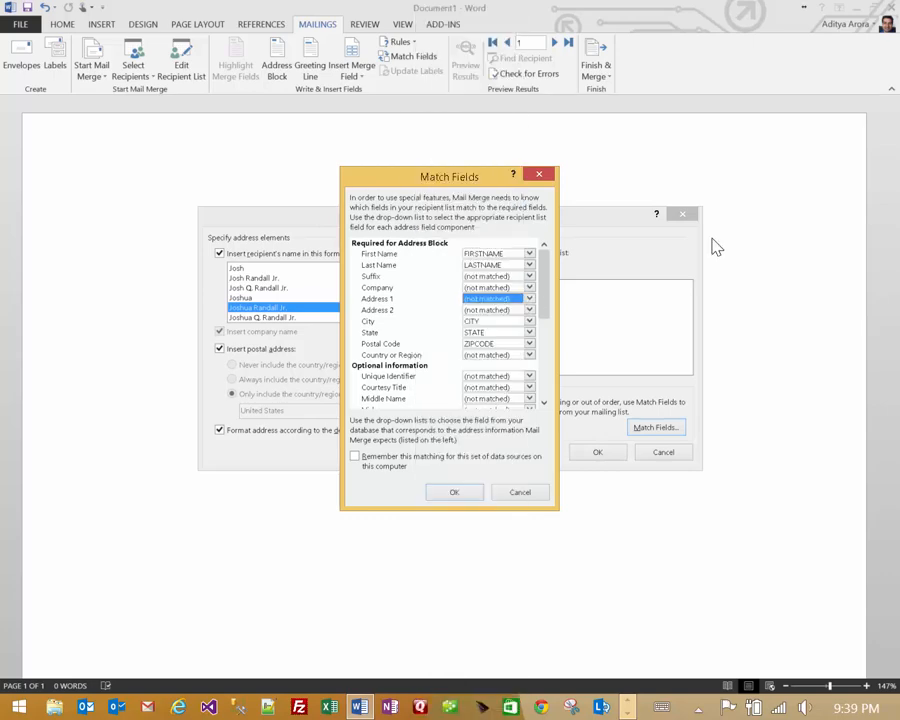
left_click(530, 311)
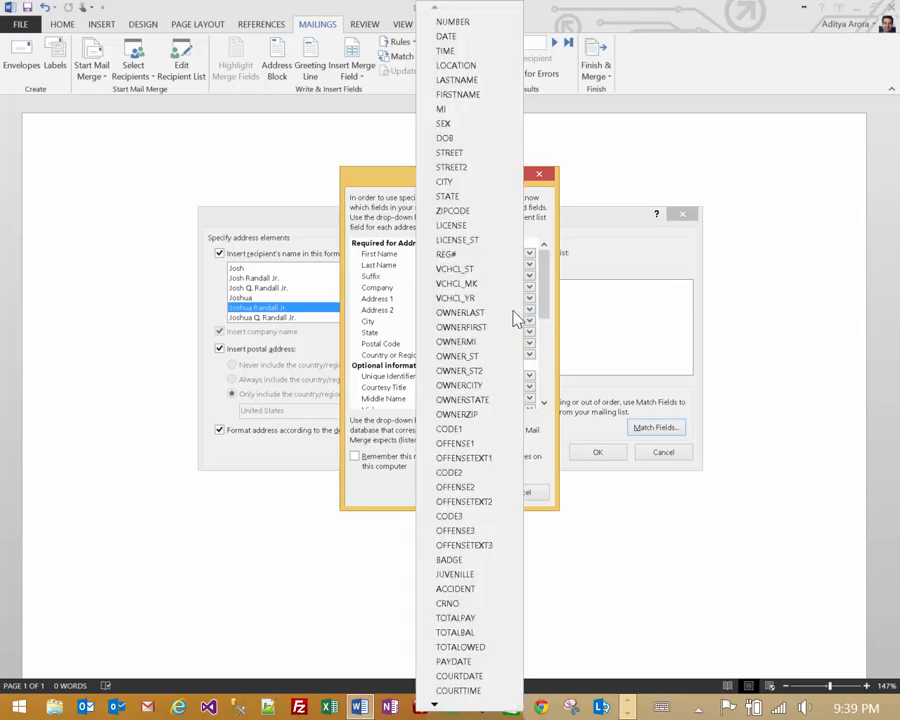
left_click(474, 168)
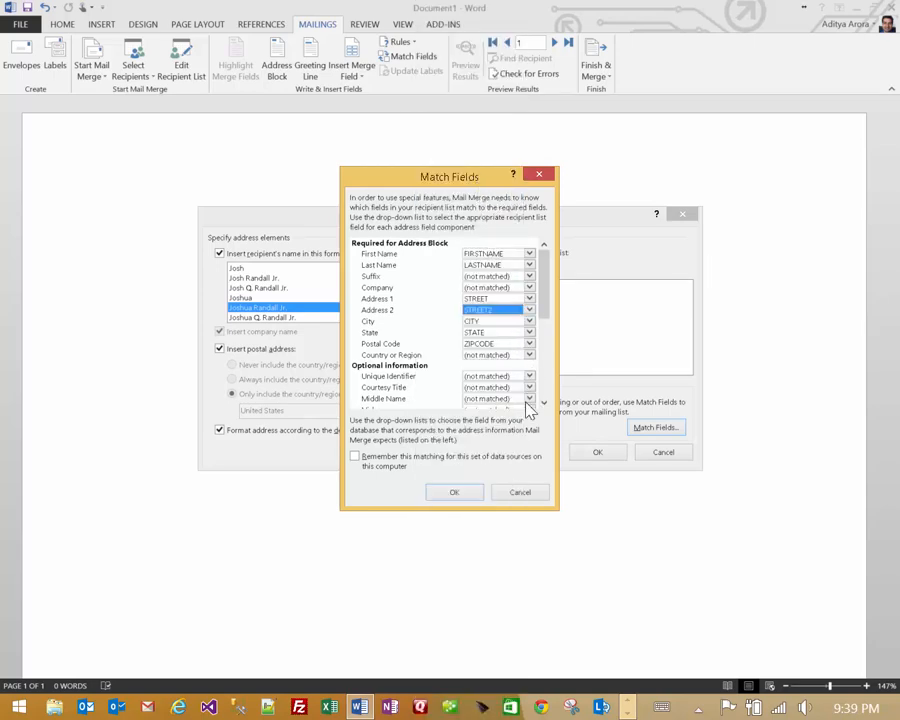
left_click(452, 494)
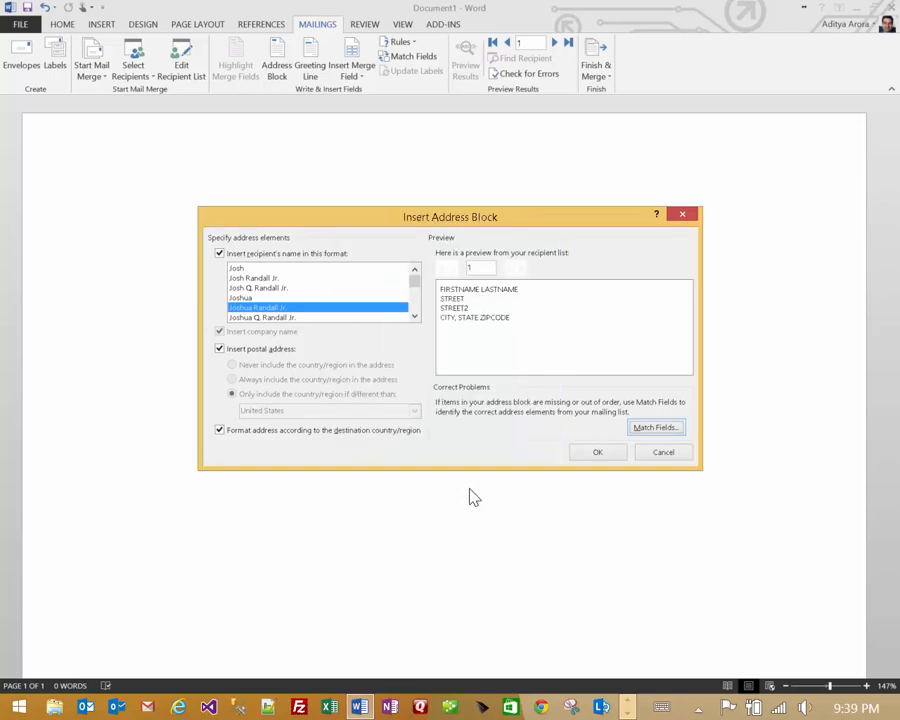
left_click(597, 454)
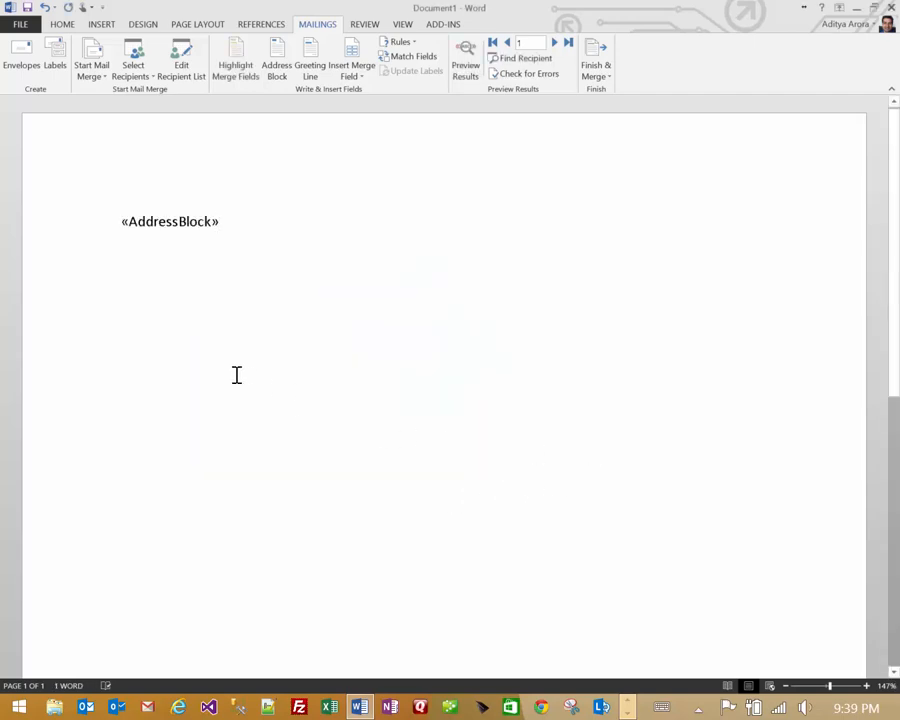
- Add a 'To Whom it May Concern:' line below the address block
key("Return")
key("Return")
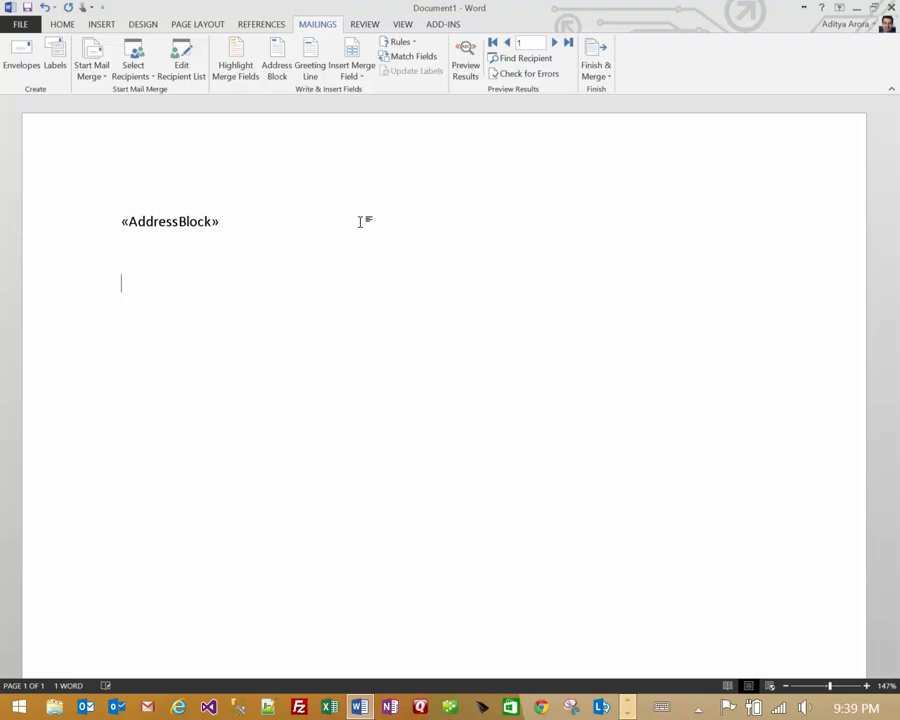
type("To Whom it May Conv")
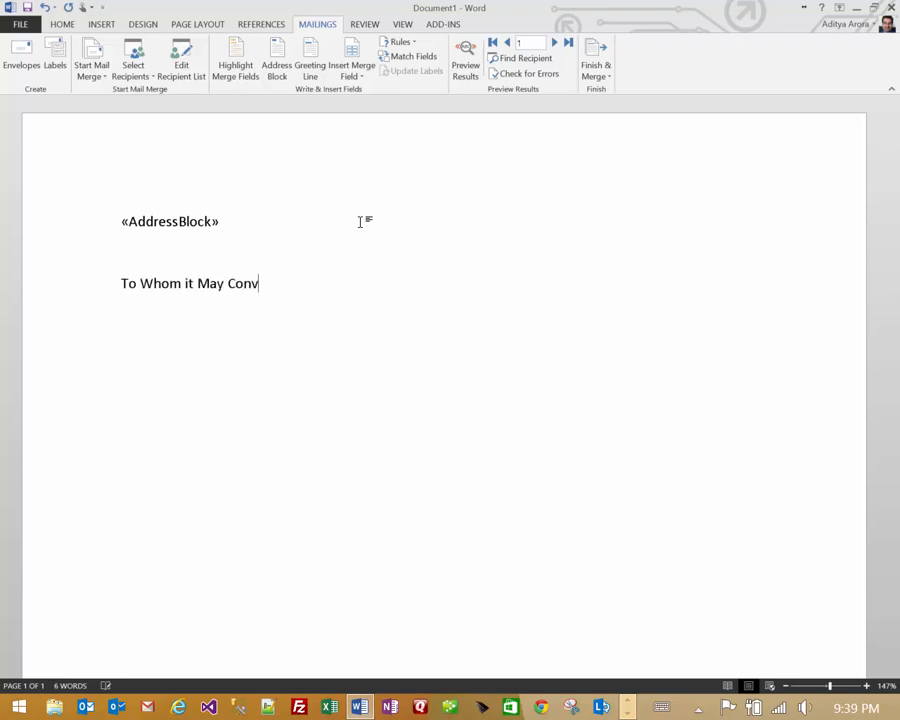
key("BackSpace")
type("cern:")
- Add a 'Regarding Ticket Number:' line followed by the NUMBER merge field
key("Return")
key("Return")
type("Regardin")
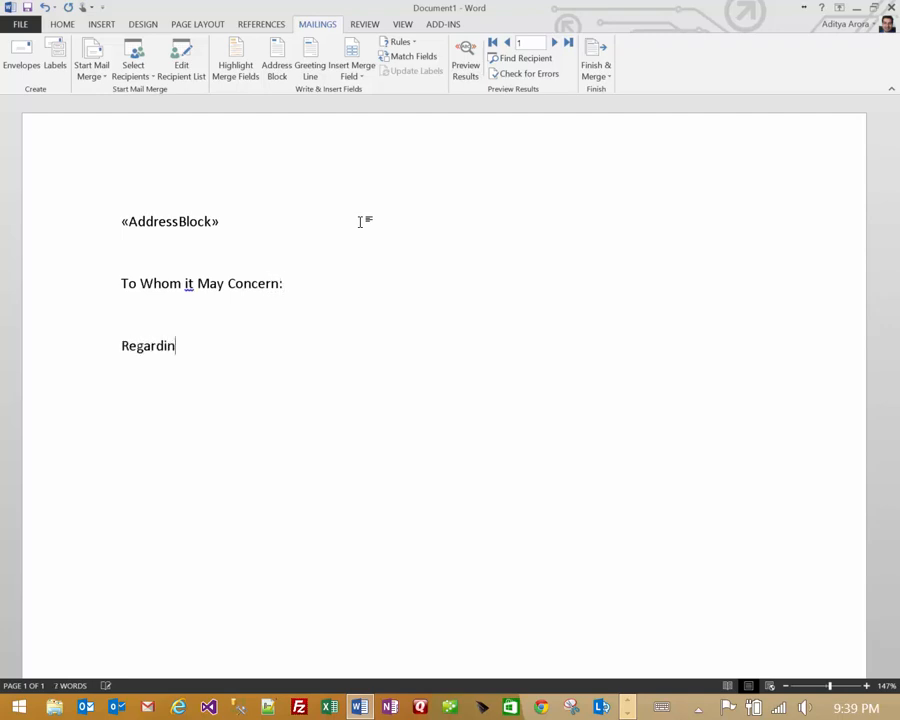
type("g Ticket Number")
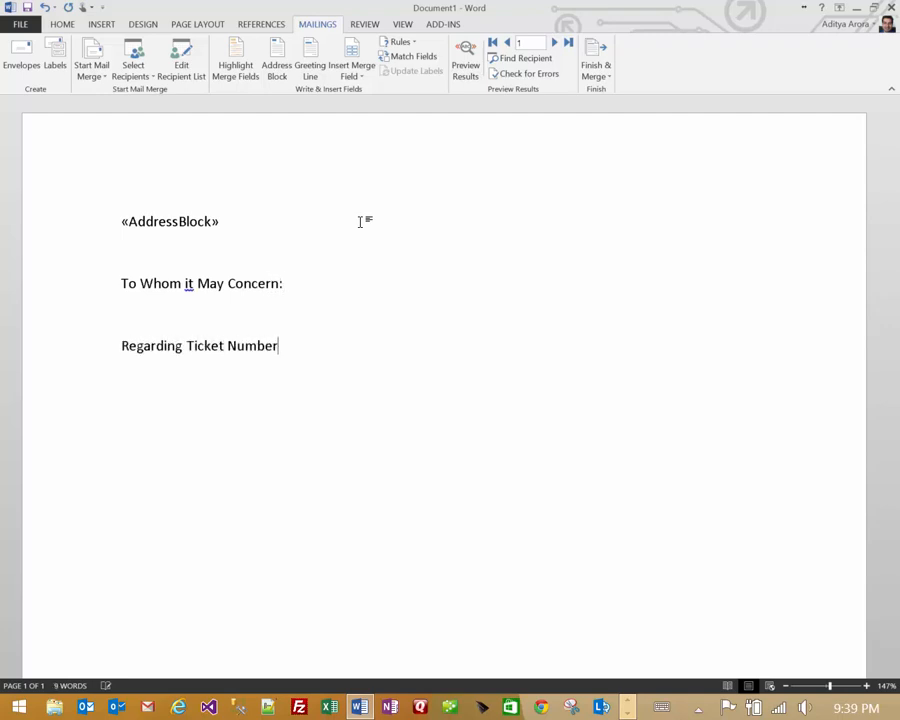
type(":")
left_click(350, 76)
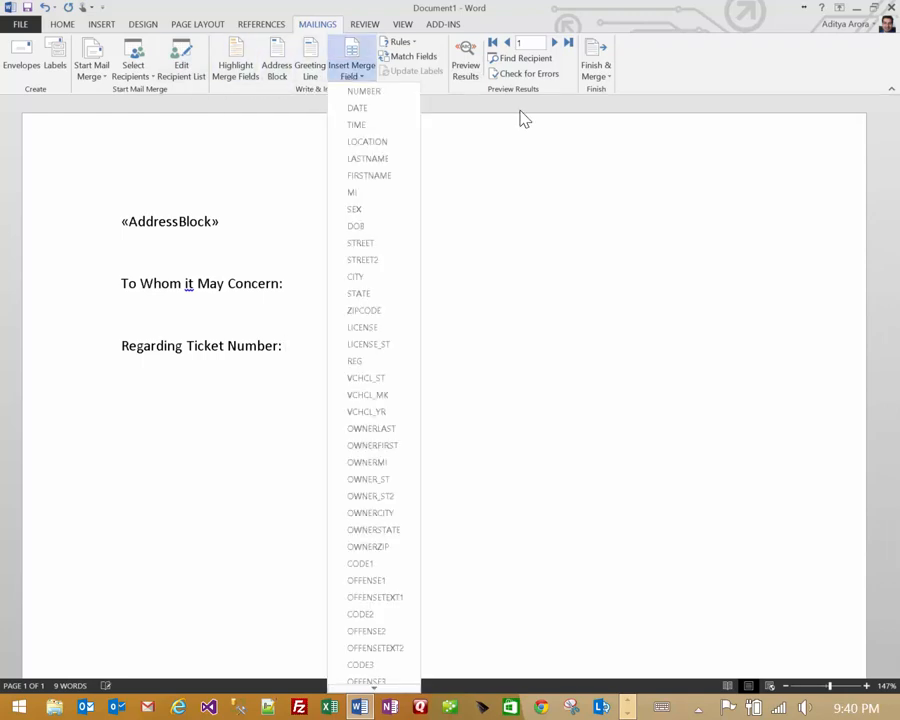
left_click(362, 91)
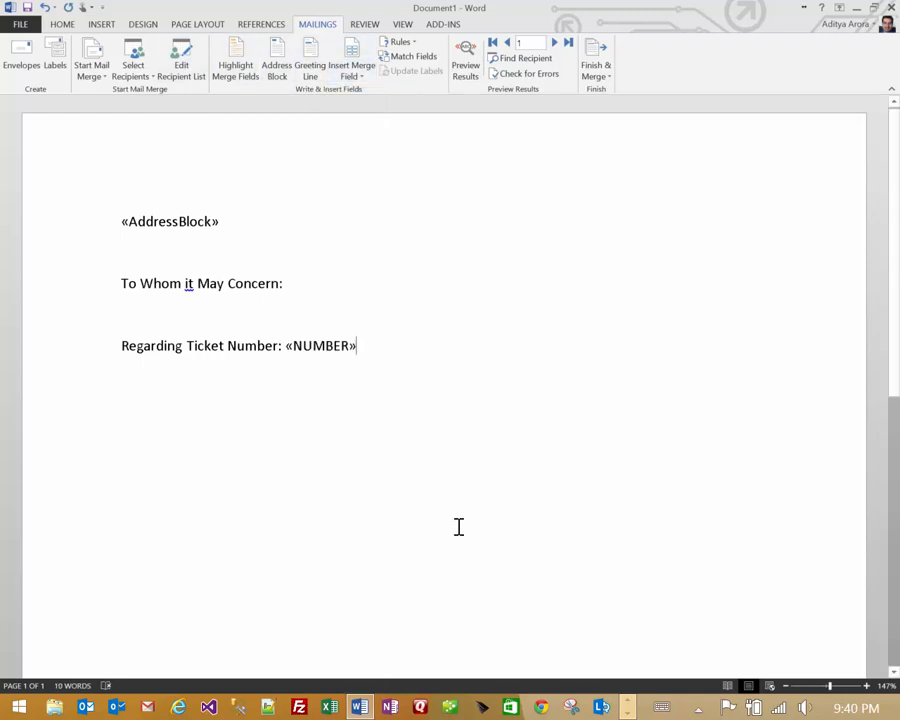
- Start the salutation line 'Dear Mr/Mrs.' on a new line
key("Return")
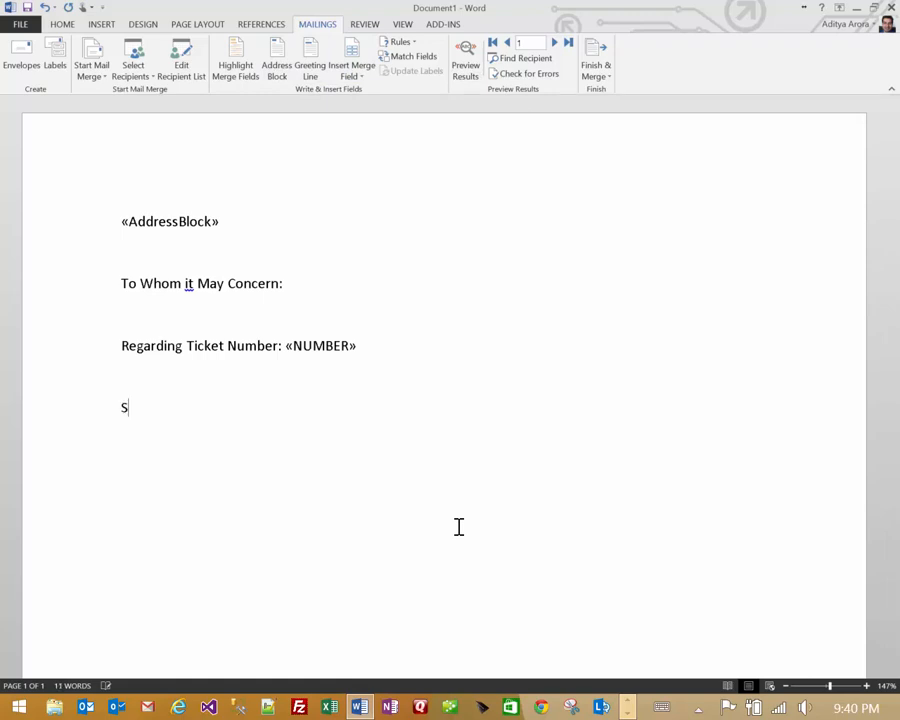
type("S")
key("BackSpace")
type("Deam")
key("BackSpace")
key("BackSpace")
type("r Mr/Mr.s")
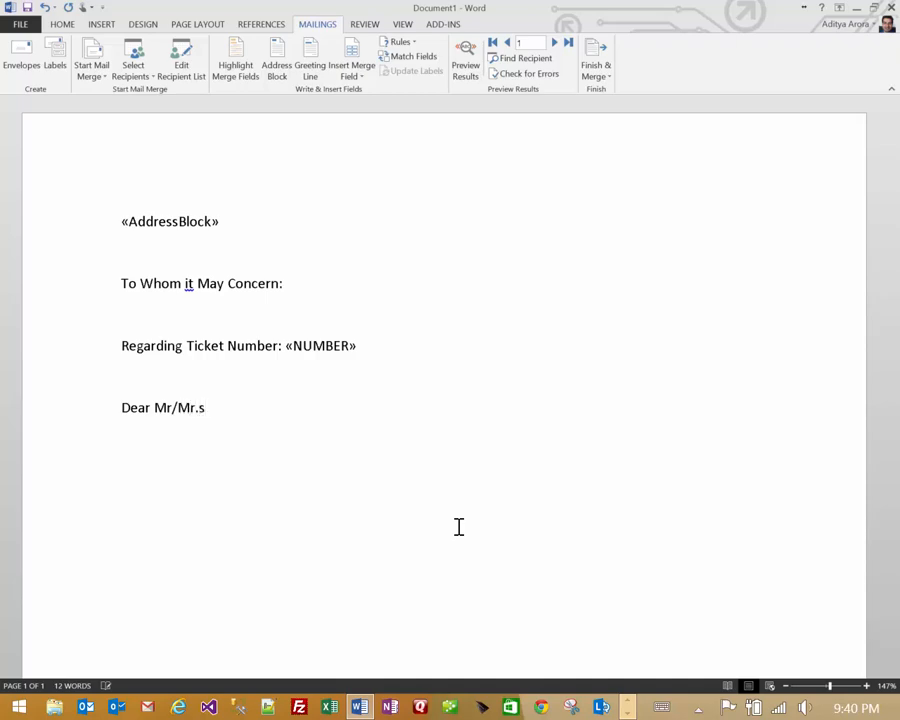
key("BackSpace")
key("BackSpace")
type("s.")
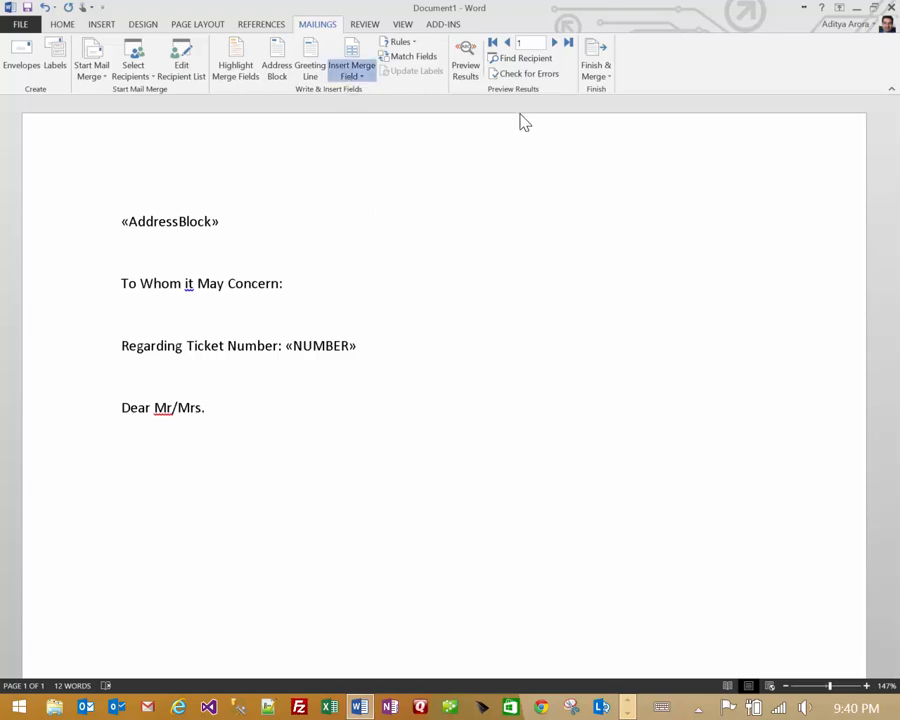
- Finish the salutation with the LASTNAME merge field and a colon
left_click(352, 68)
left_click(367, 158)
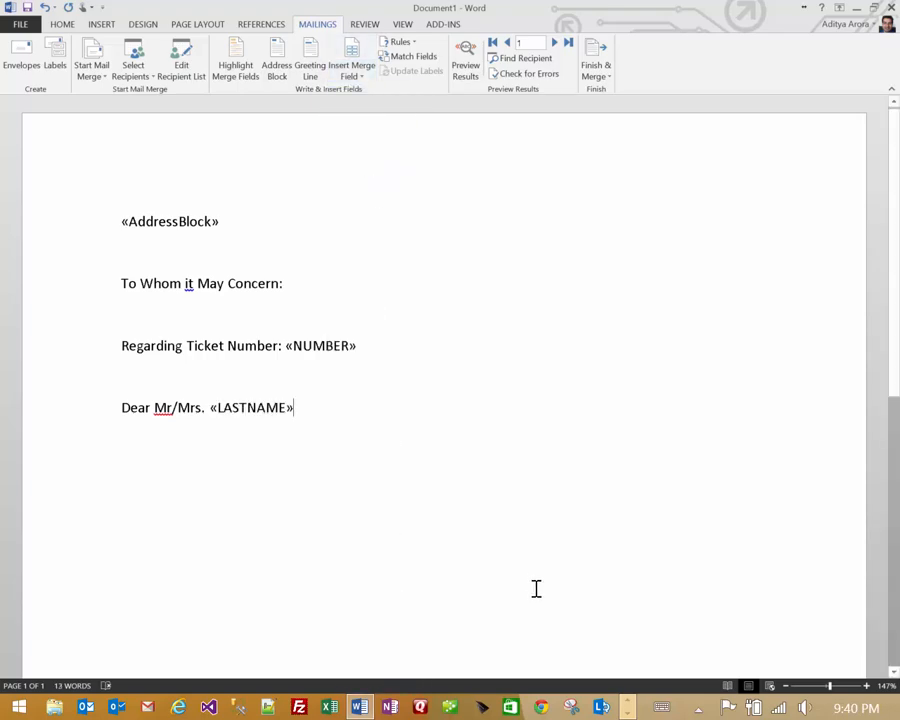
type(":")
key("Return")
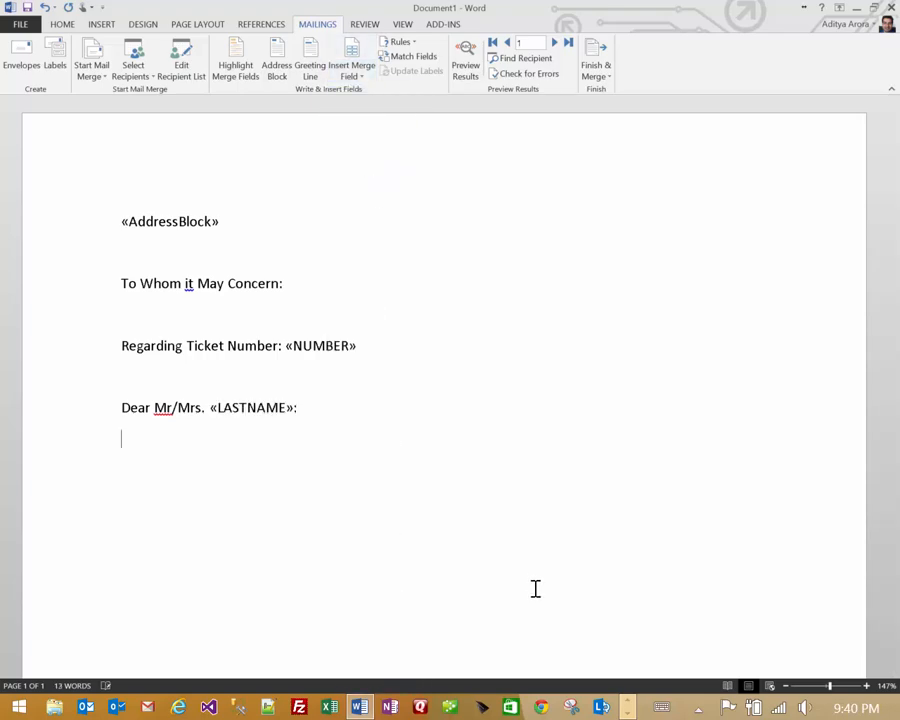
- Type the body 'This is a letter to notify you of a court date change. Your new court date:'
type("This is a letter to noti")
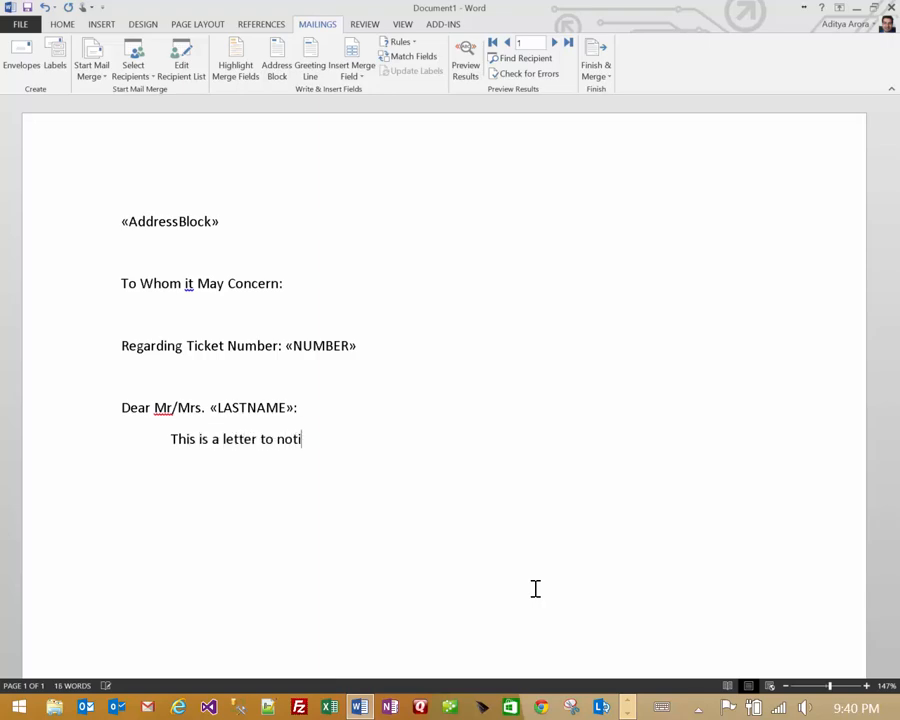
type("fy you of a cour tdat")
key("BackSpace")
key("BackSpace")
key("BackSpace")
key("BackSpace")
key("BackSpace")
type("t ")
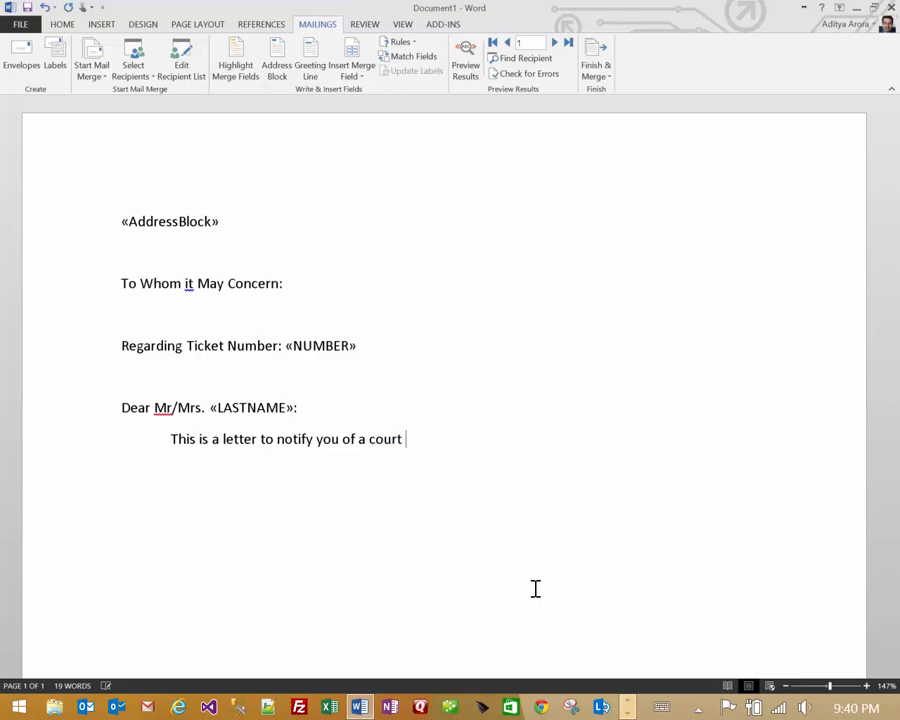
type("date chnage")
key("BackSpace")
key("BackSpace")
key("BackSpace")
key("BackSpace")
type("a")
type("gne")
key("BackSpace")
key("BackSpace")
type("nge. Yo")
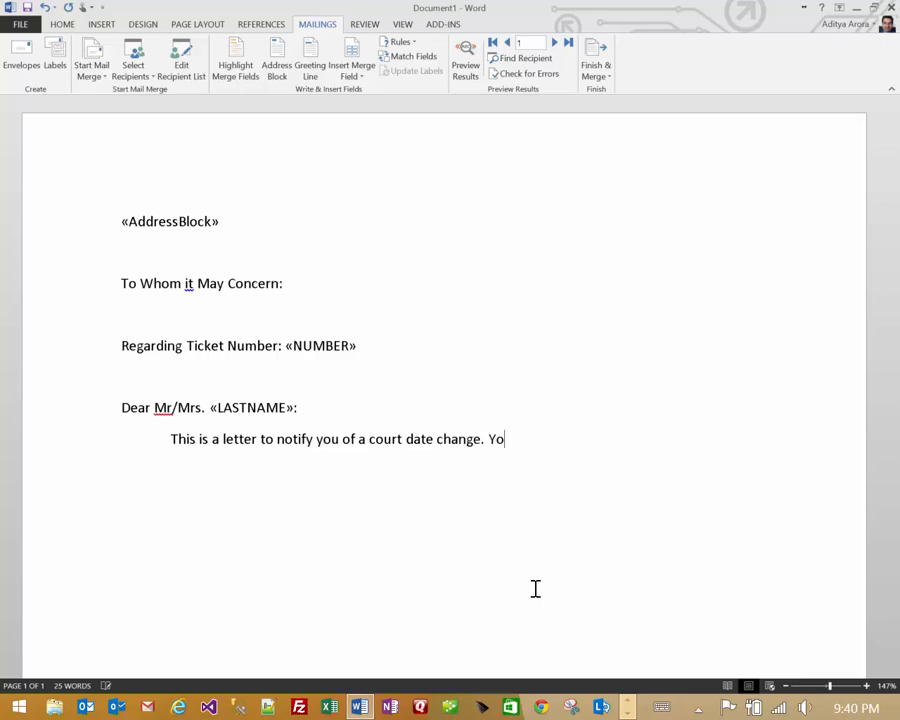
type("ur new court date:")
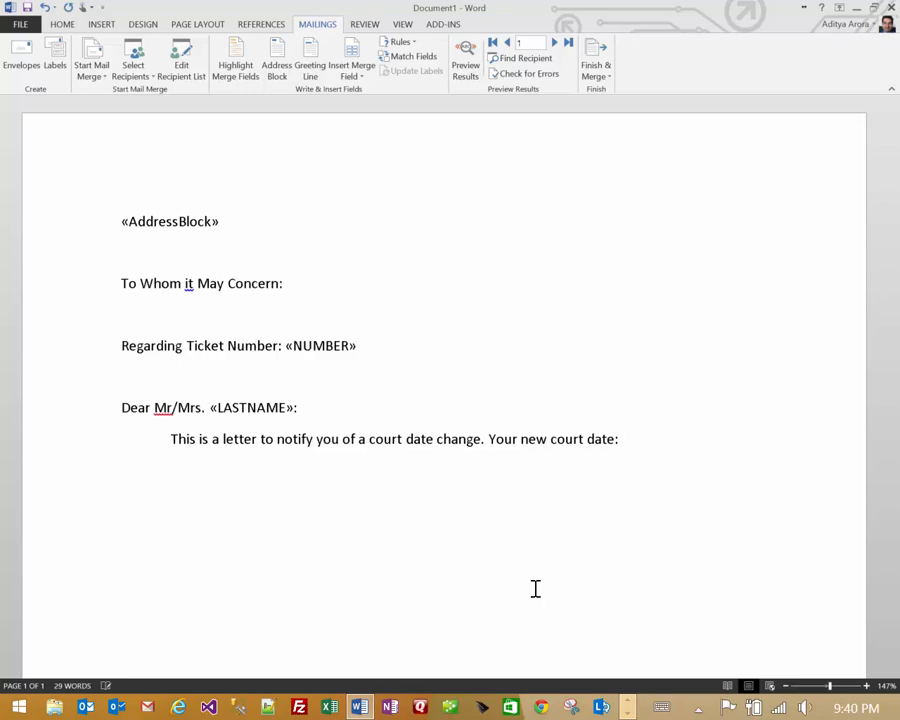
- Insert the COURTDATE field, then 'at' and the COURTTIME field
left_click(355, 78)
scroll(376, 436, "down", 5)
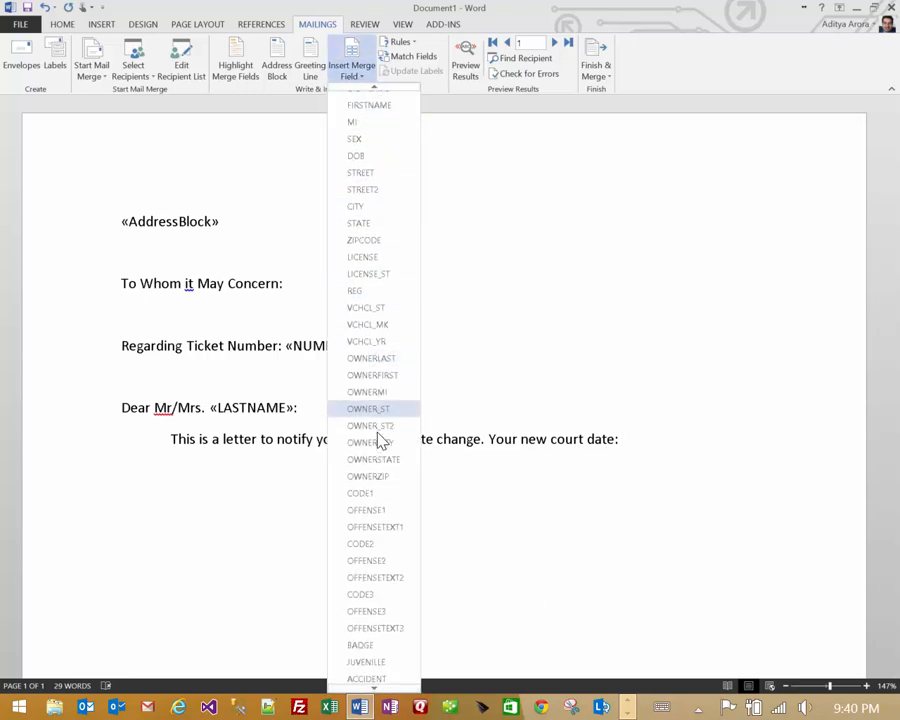
scroll(378, 440, "down", 1)
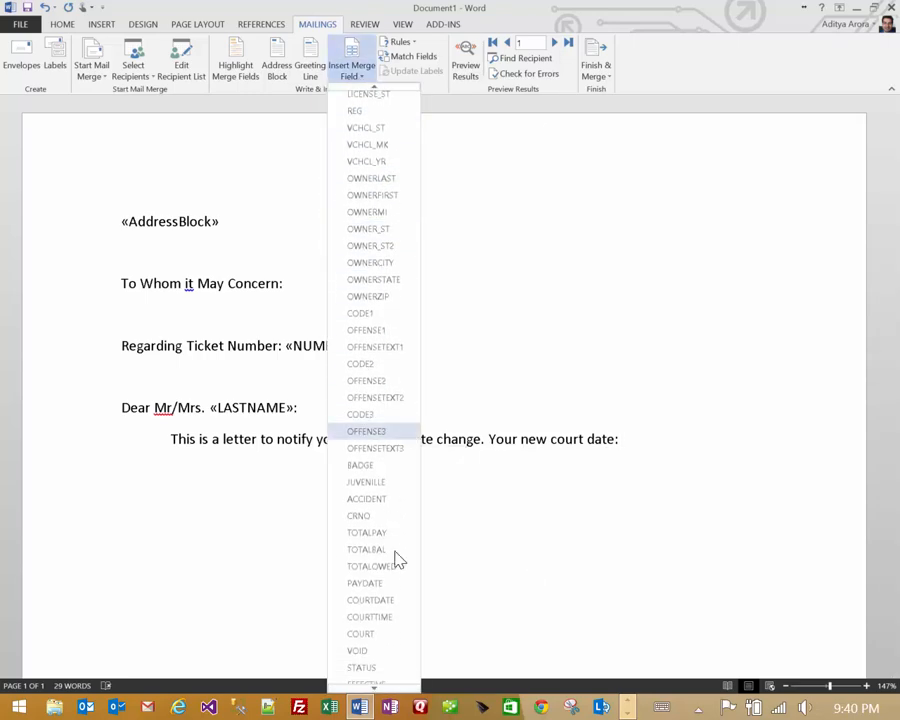
left_click(370, 618)
type("at")
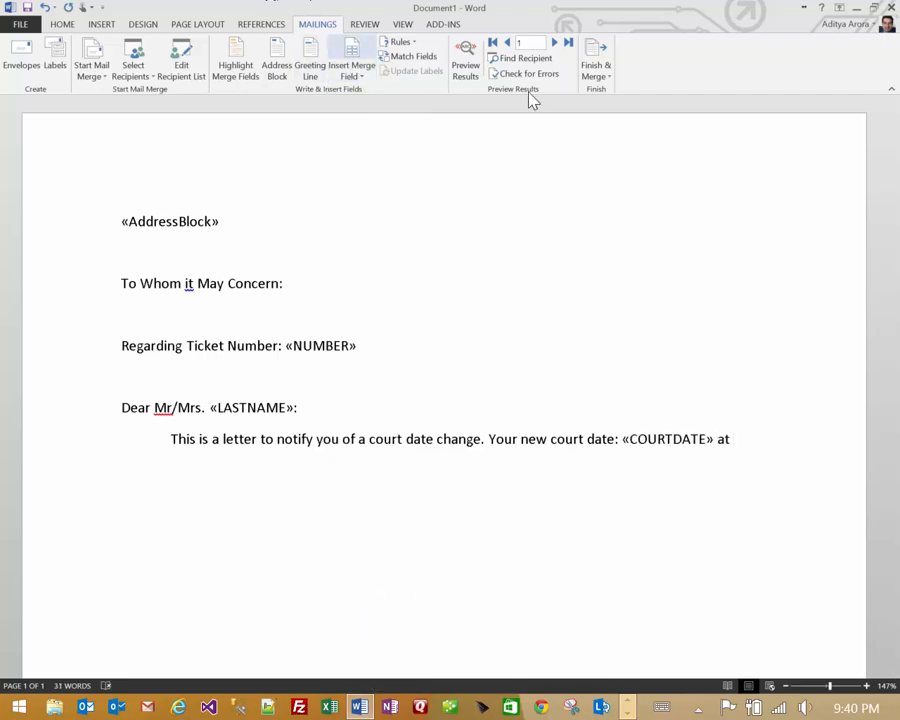
left_click(352, 70)
scroll(404, 577, "down", 1)
scroll(390, 592, "down", 5)
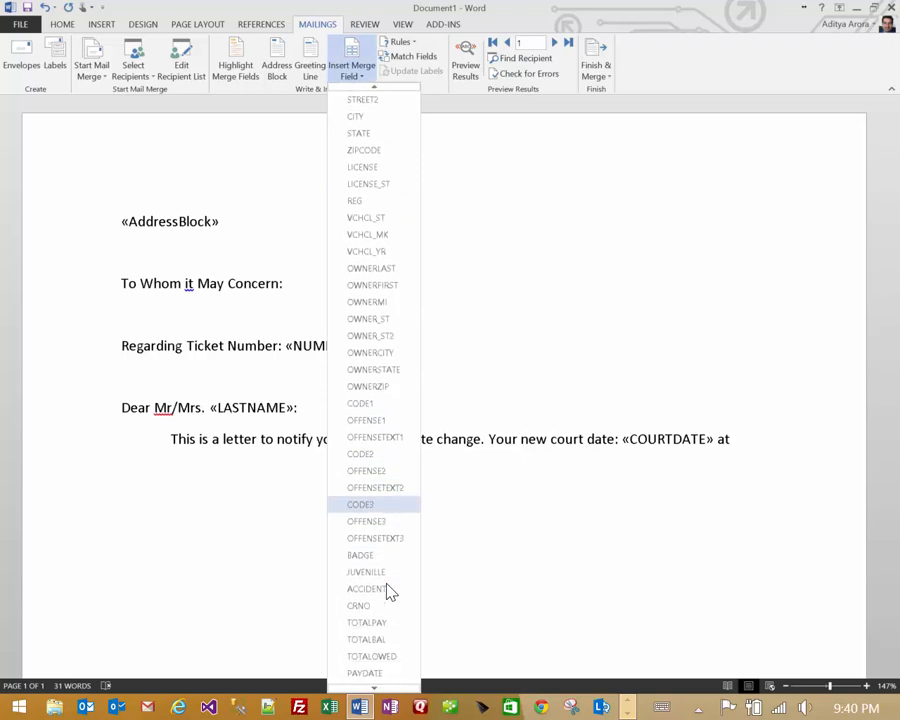
left_click(391, 589)
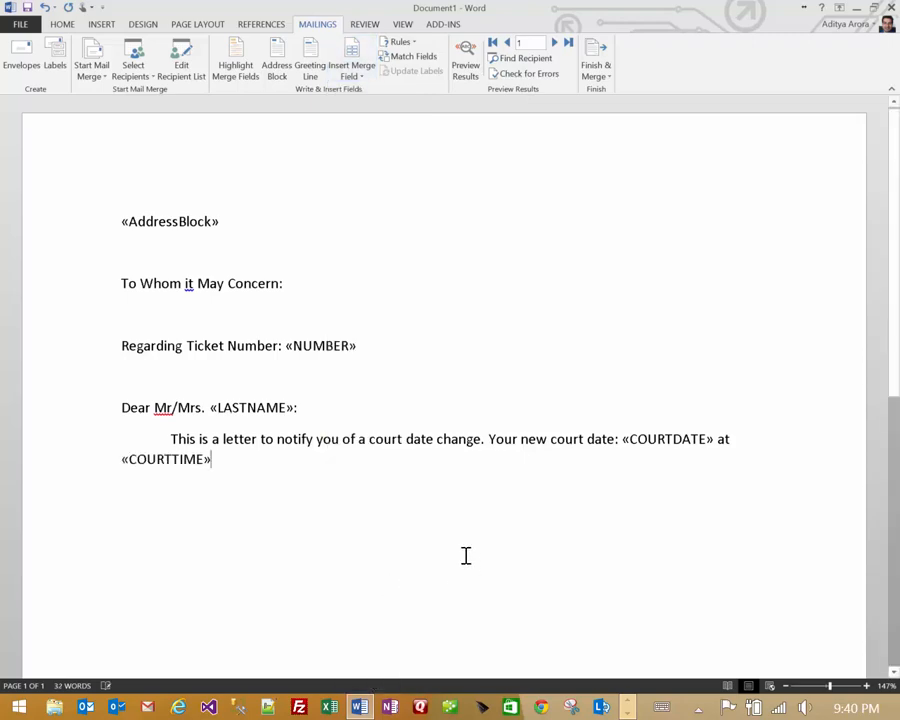
- Add the closing 'Regards, Your Local Municipal Court', correcting the spelling of Municipal
key("Return")
type("Reg")
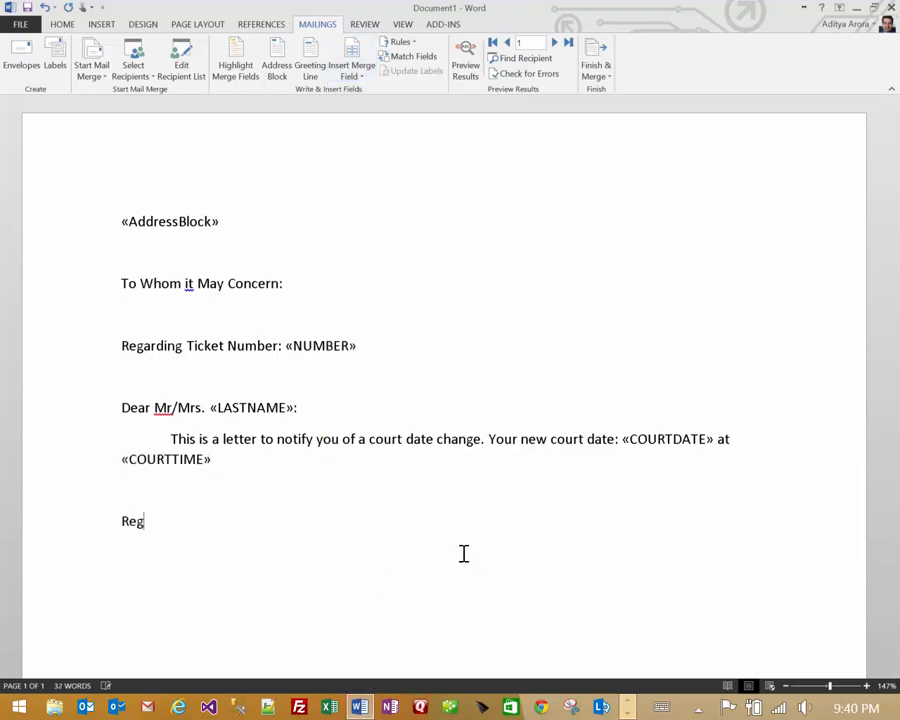
type("ards,")
key("Return")
type("Your Local Municia")
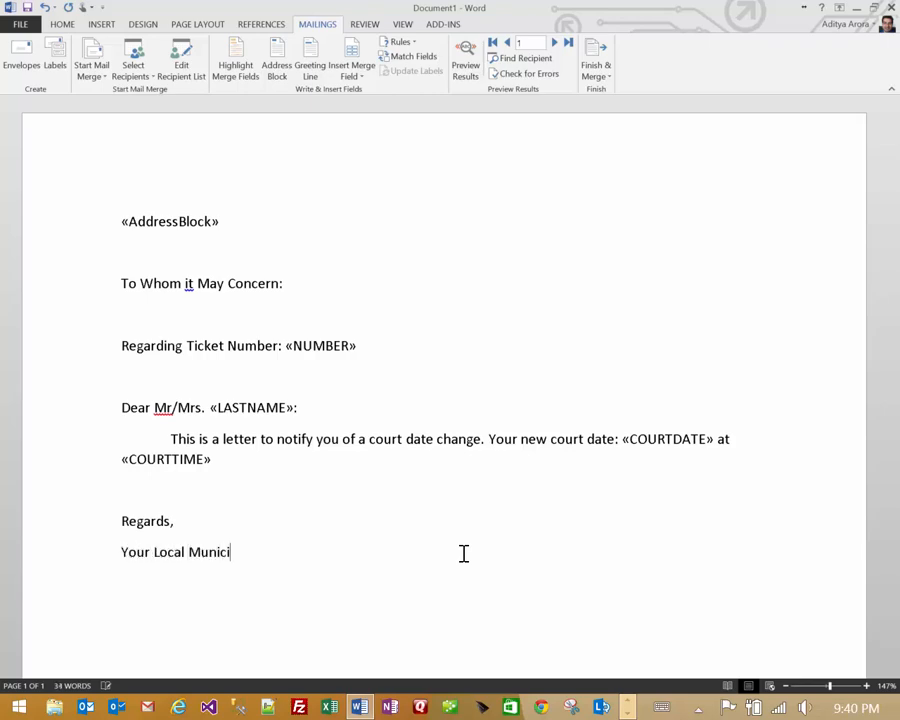
key("BackSpace")
key("BackSpace")
type("pal Court")
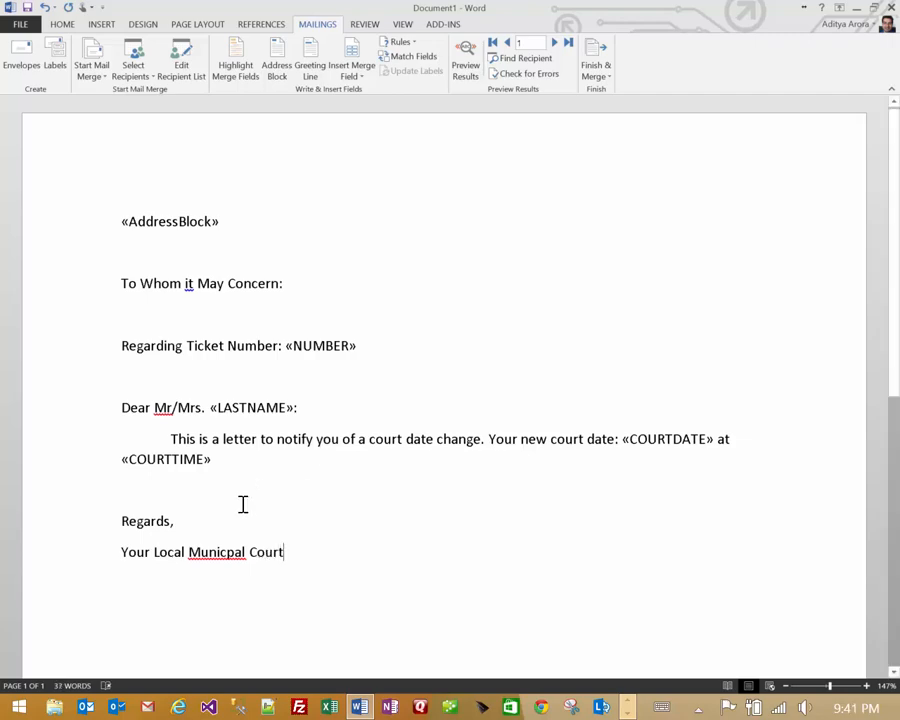
right_click(227, 553)
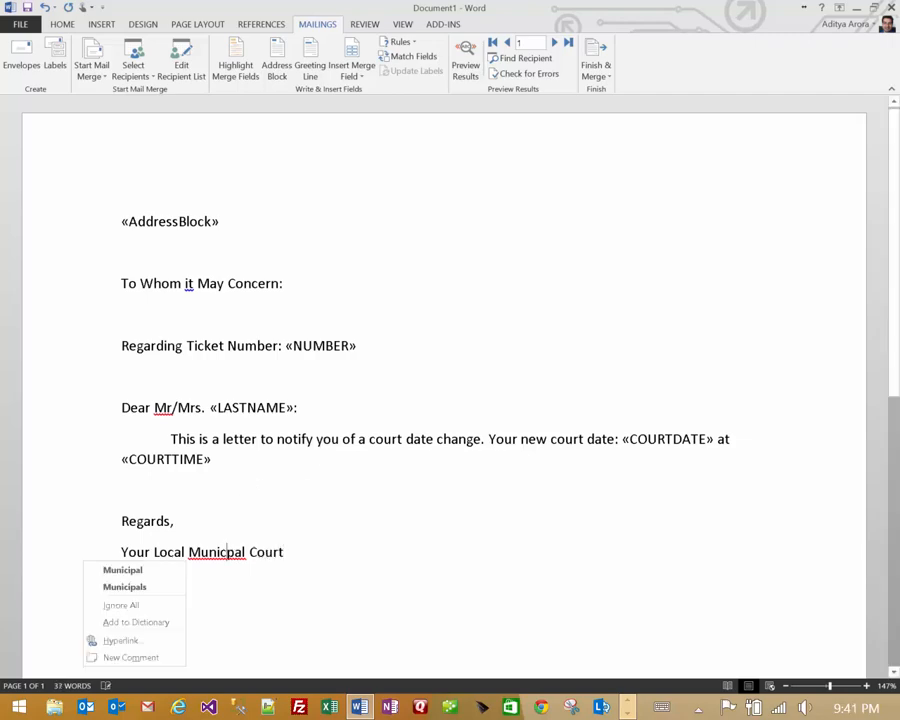
left_click(178, 571)
key("End")
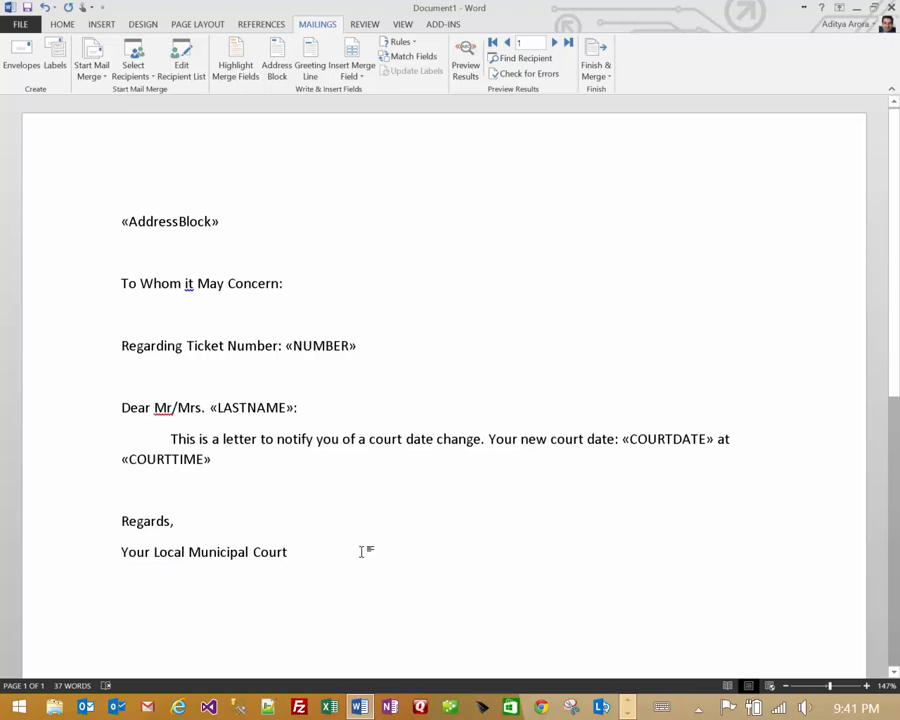
- Merge the letter into individual documents in a new Letters1 document
left_click(595, 72)
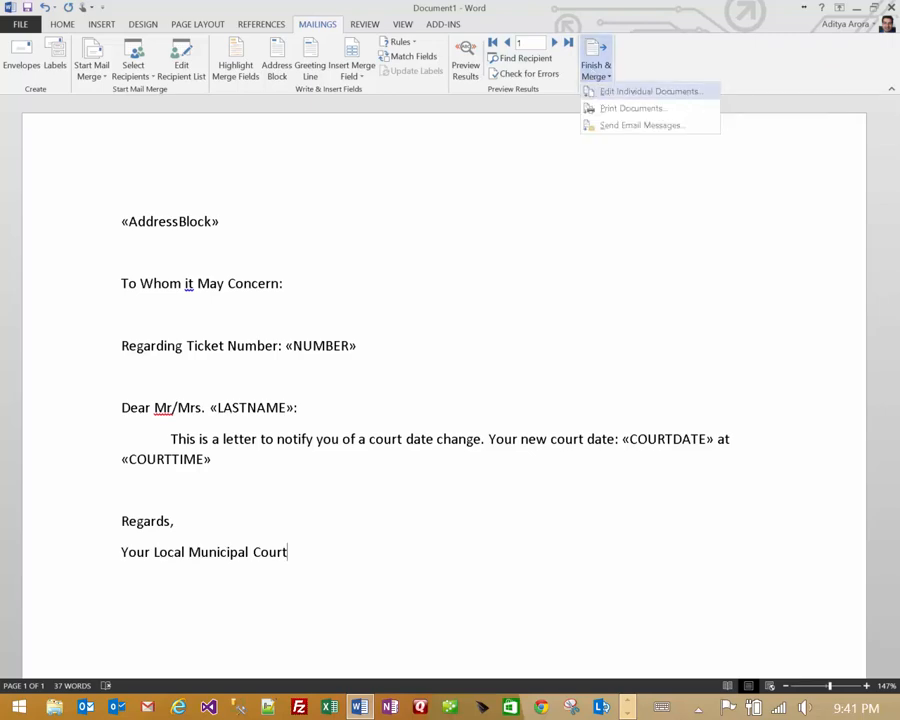
left_click(650, 91)
left_click(447, 386)
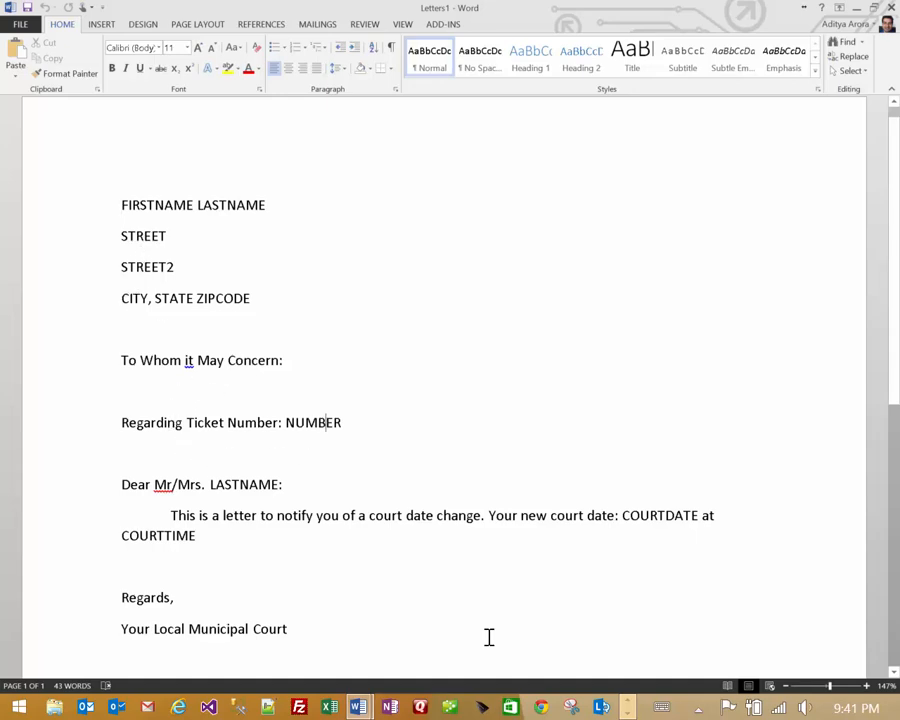
- Inspect the merged NUMBER, LASTNAME, COURTDATE and COURTTIME values, then close Letters1
double_click(313, 423)
left_click(270, 484)
double_click(270, 484)
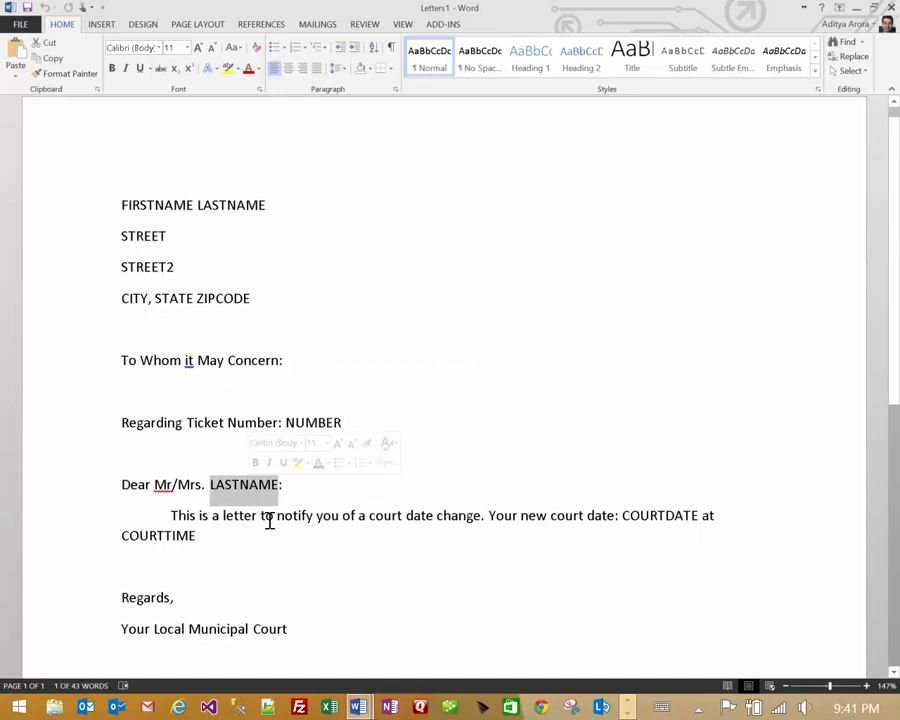
double_click(660, 515)
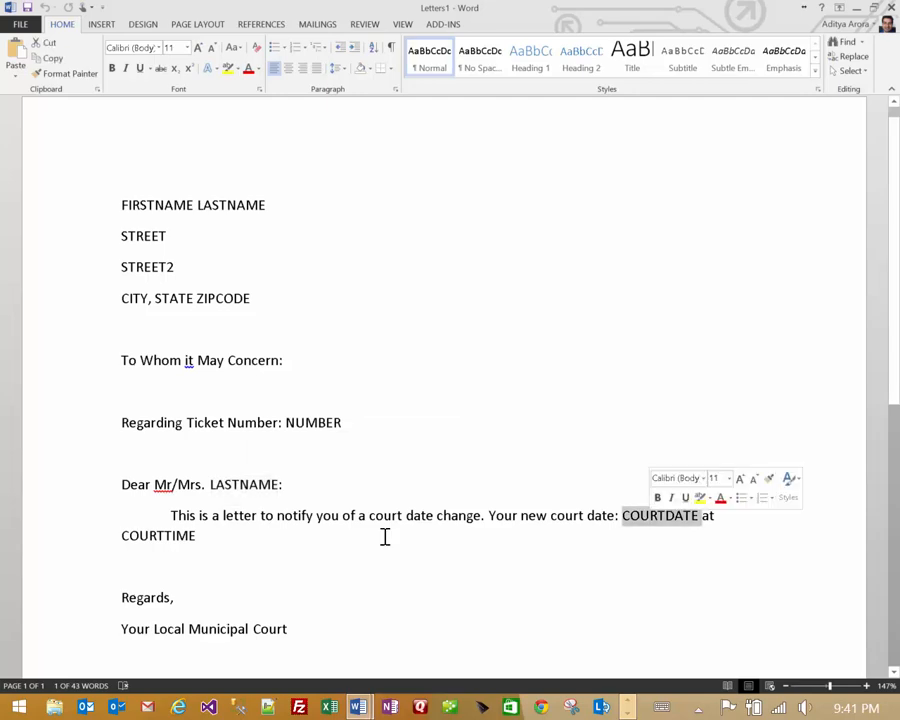
double_click(147, 535)
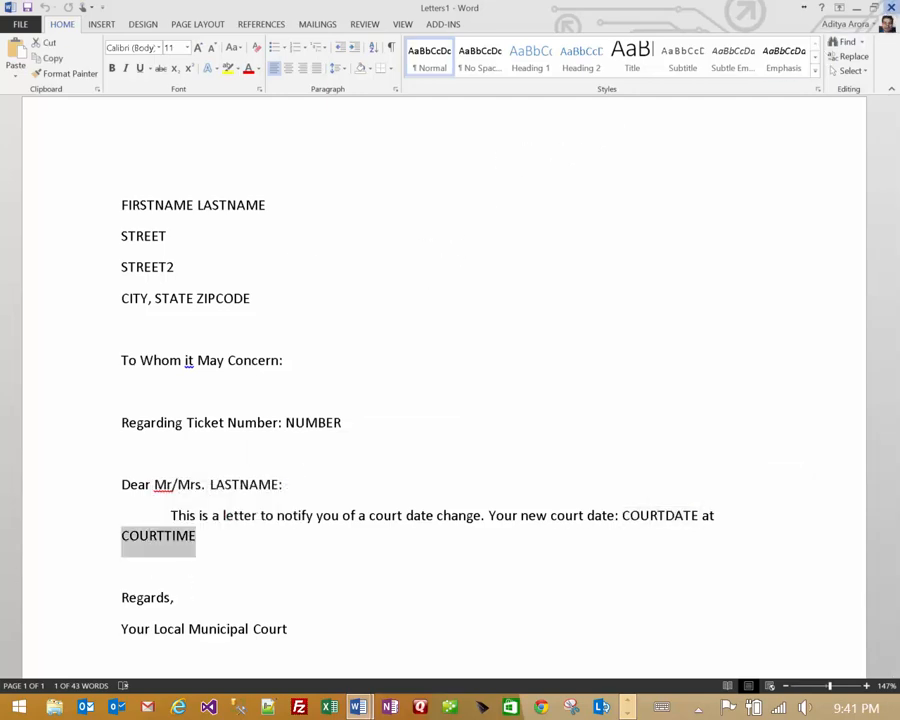
left_click(890, 7)
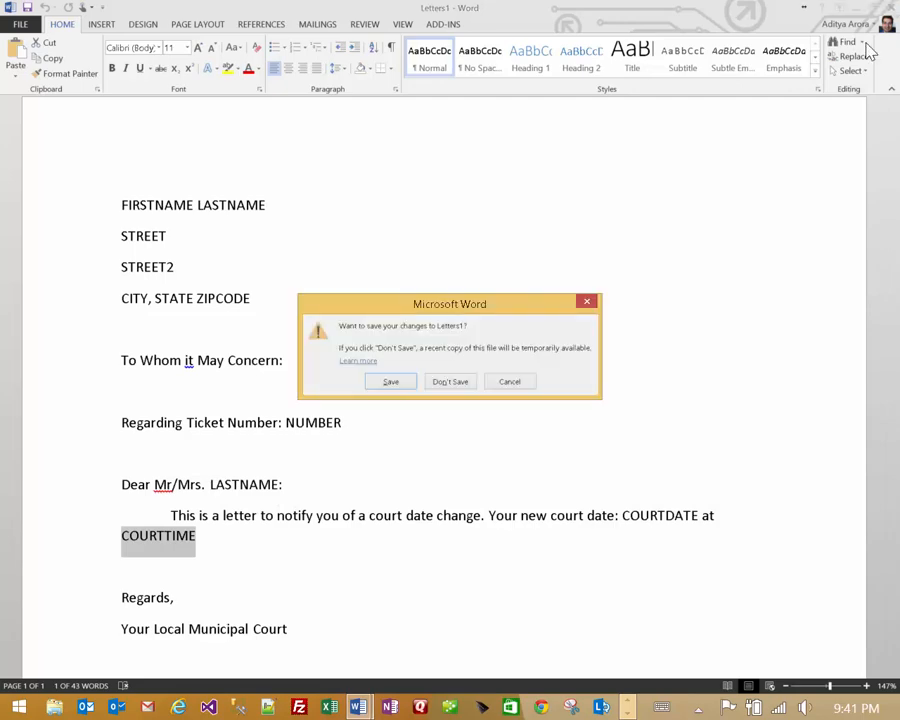
- Discard Letters1 without saving and return to the letter template
left_click(452, 384)
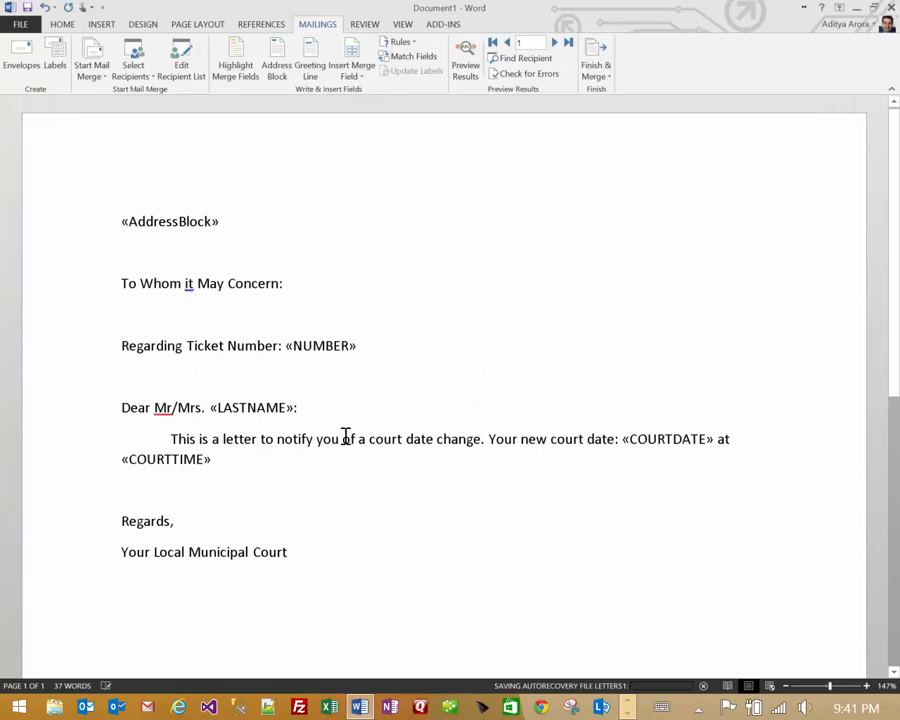